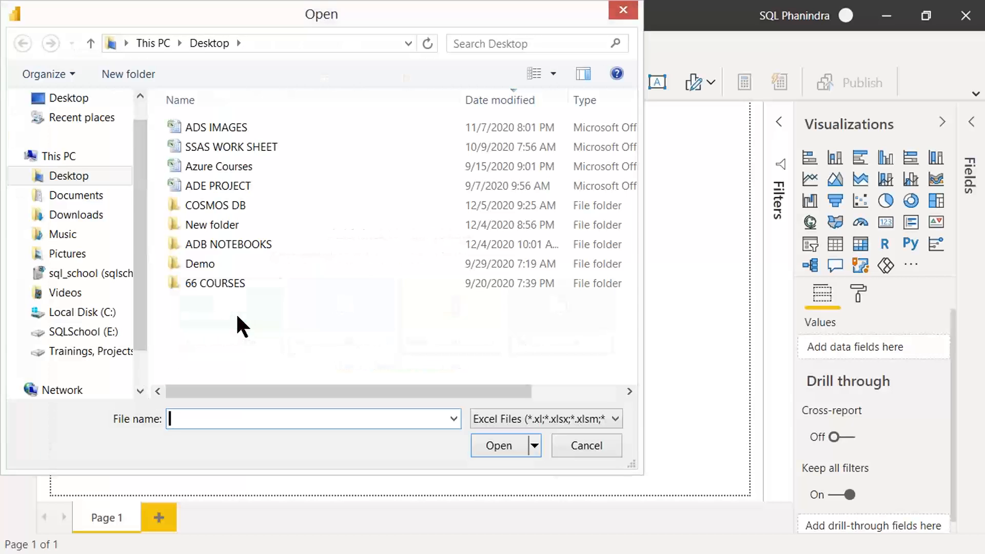
left_click(103, 333)
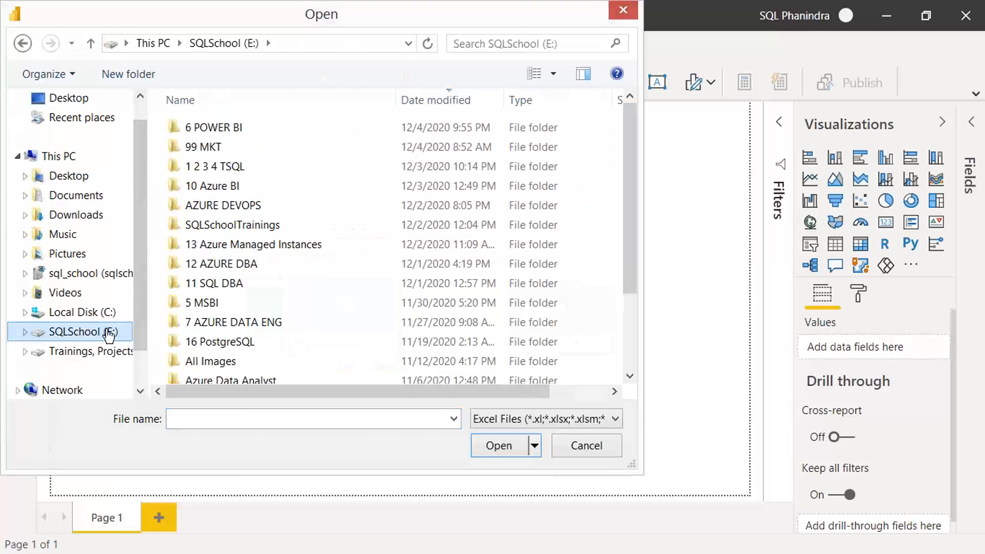
double_click(212, 127)
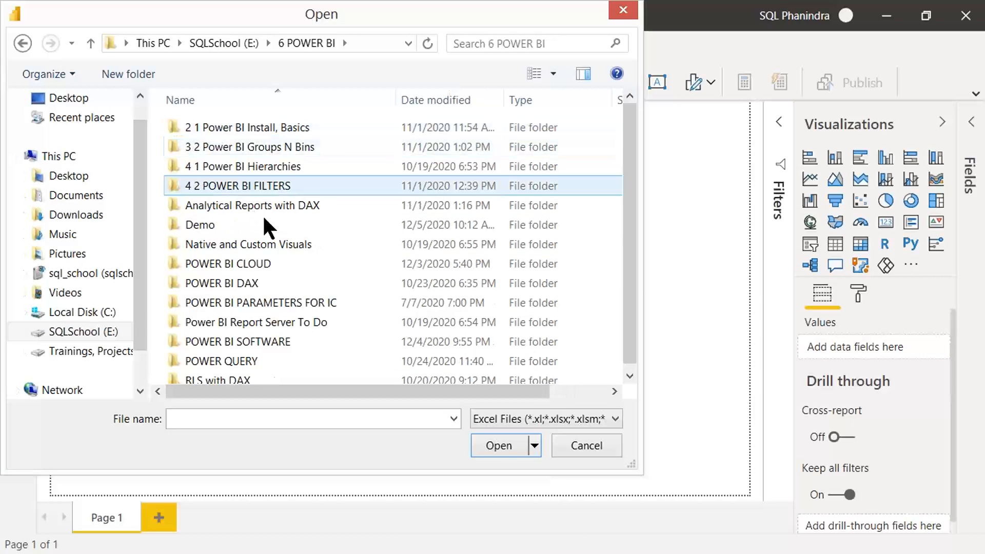
left_click(238, 341)
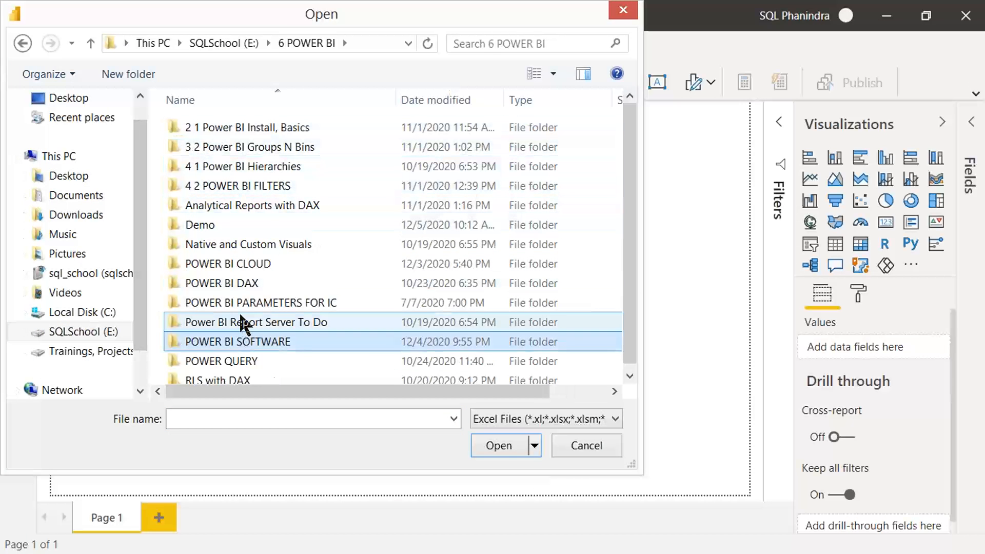
Browse to the 5 POWER BI folder inside Desktop, 66 COURSES, 66 MATERIAL n NOTES.
left_click(69, 175)
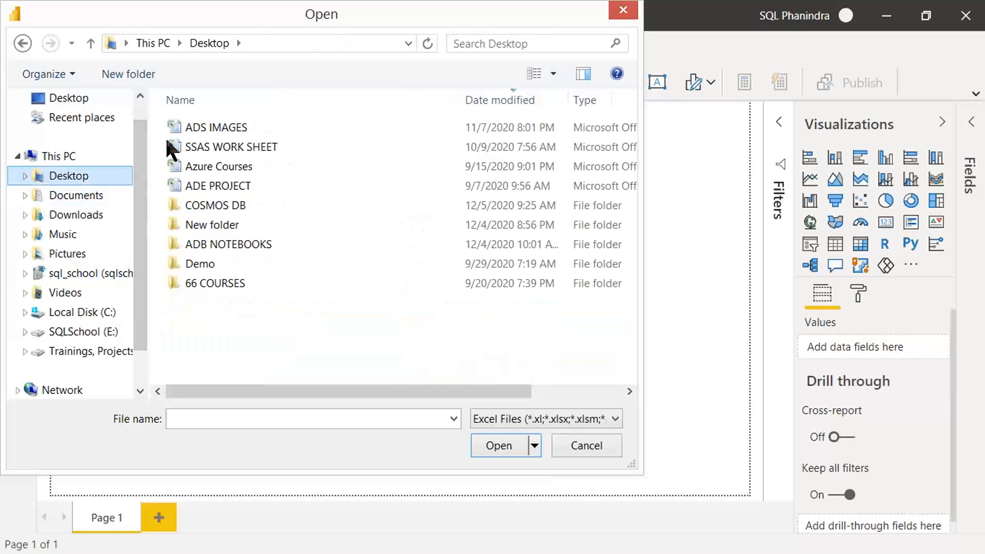
double_click(221, 276)
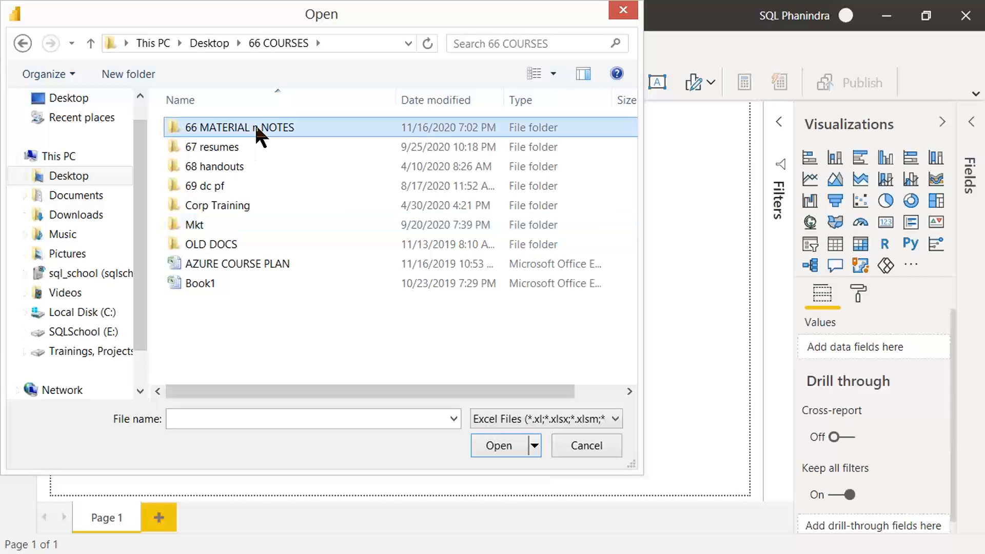
double_click(254, 127)
double_click(232, 226)
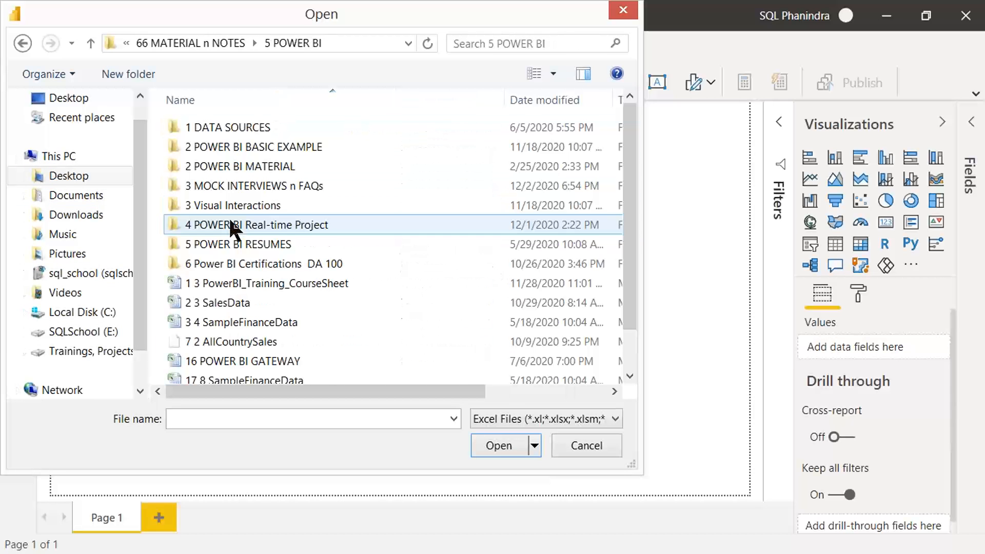
scroll(277, 267, "down", 1)
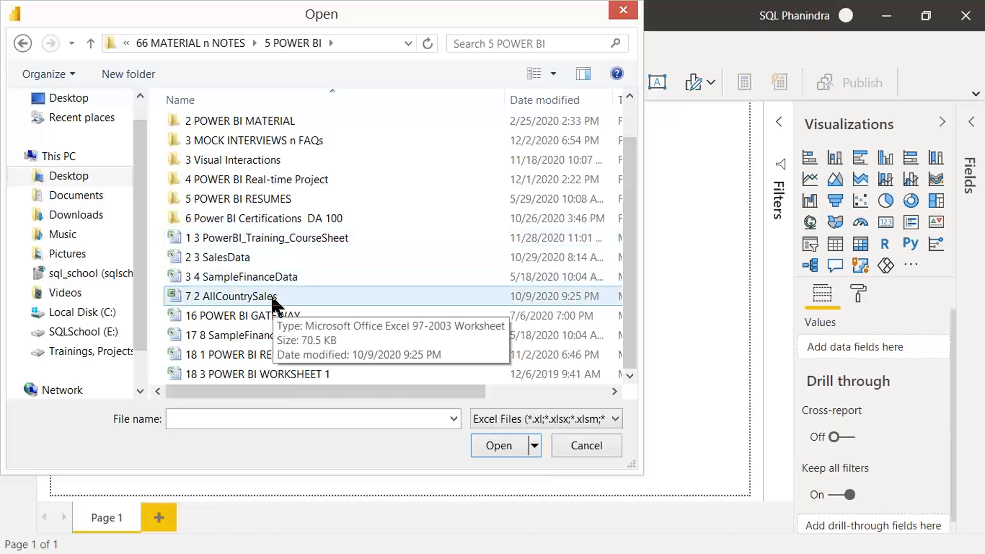
Look through all file types in the 3 MOCK INTERVIEWS n FAQs folder and return to 5 POWER BI.
double_click(279, 141)
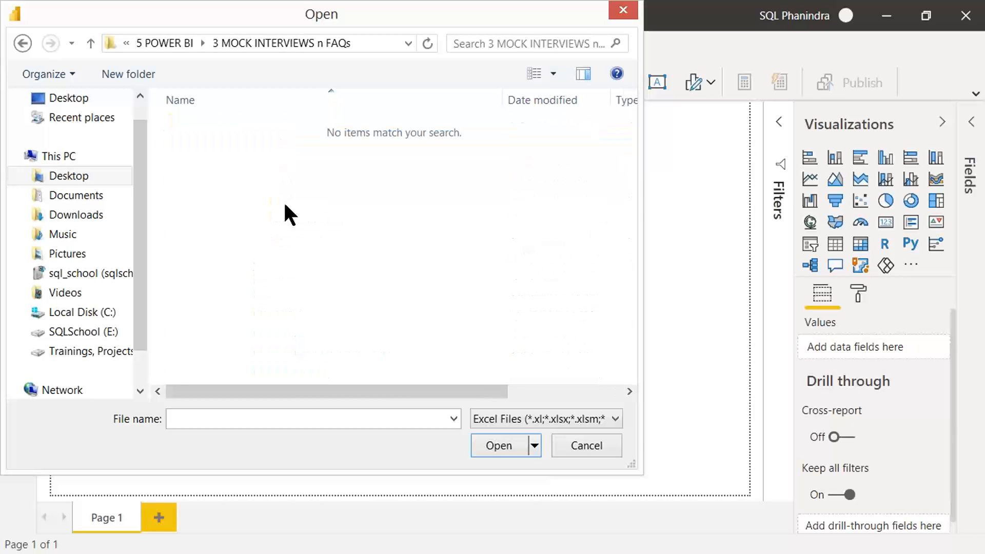
left_click(497, 418)
left_click(492, 453)
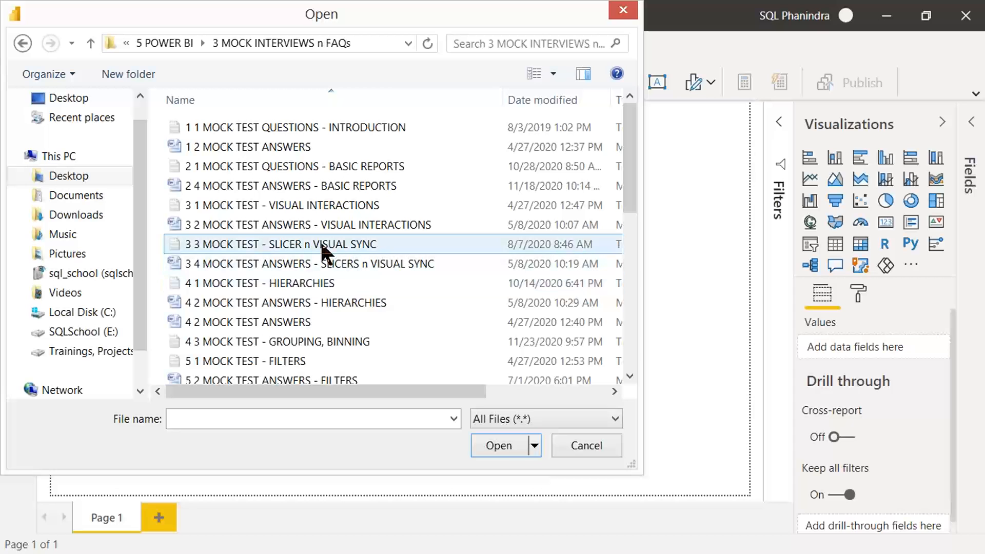
left_click(320, 241)
scroll(322, 251, "down", 3)
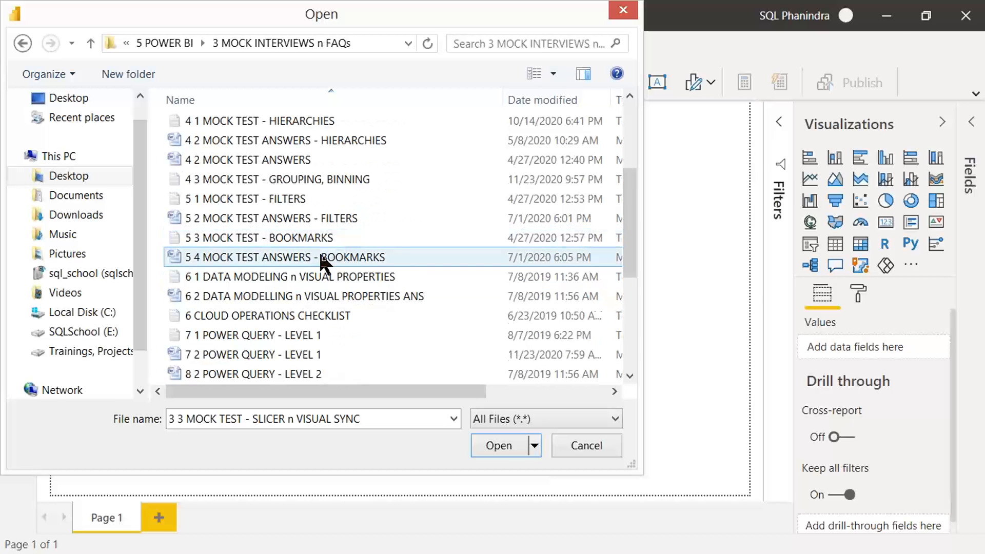
scroll(319, 250, "up", 3)
left_click(180, 43)
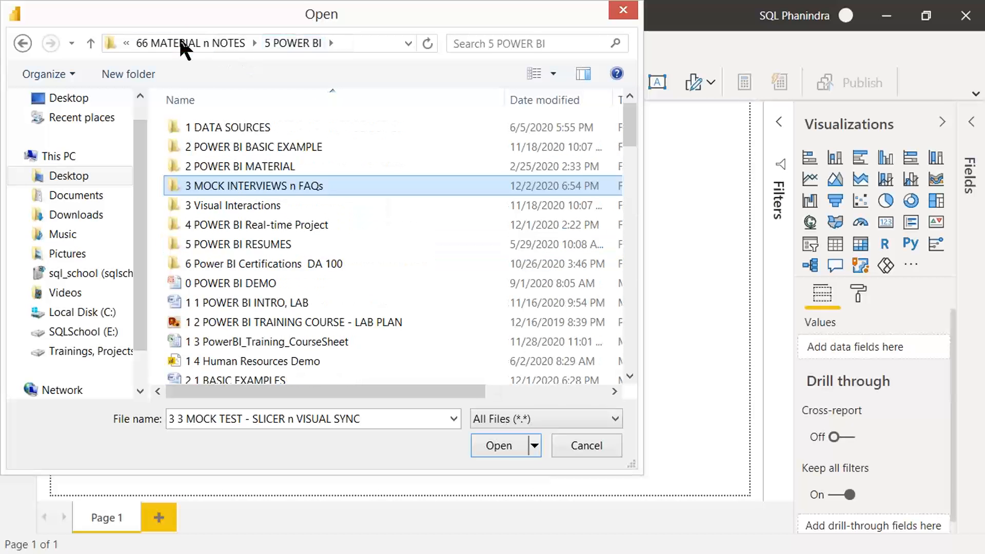
Find the 7 2 AllCountrySales workbook in the 5 POWER BI folder and open it as the data source.
left_click(280, 243)
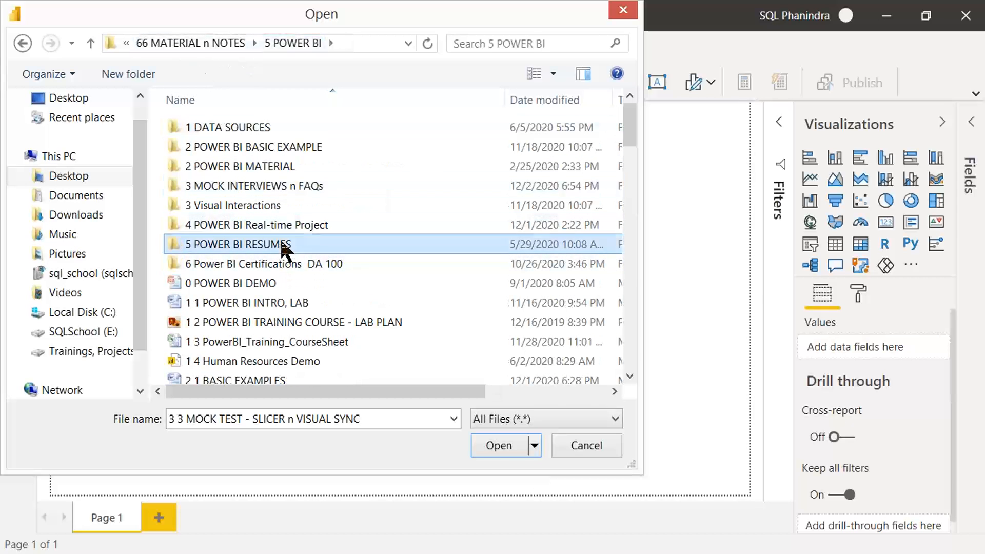
scroll(280, 239, "down", 2)
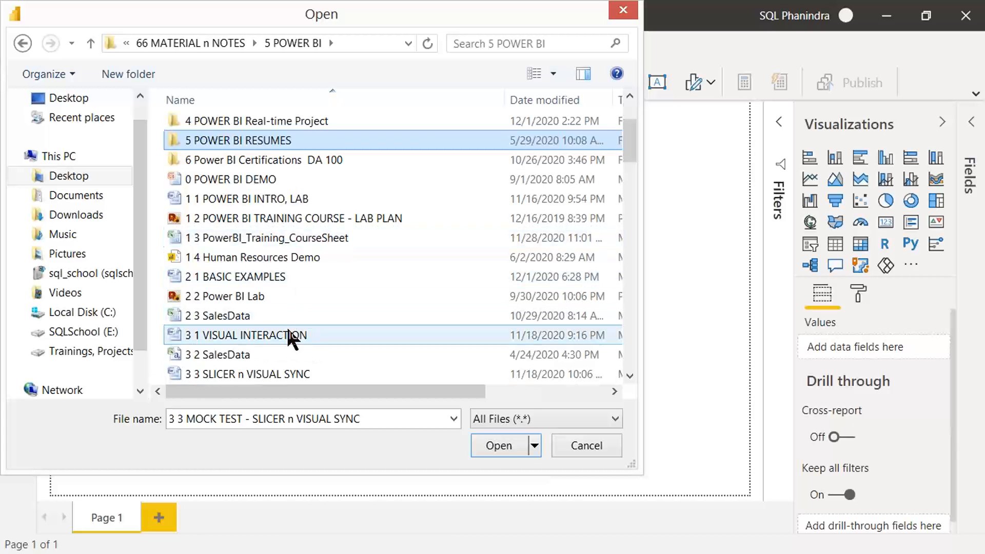
scroll(289, 340, "down", 9)
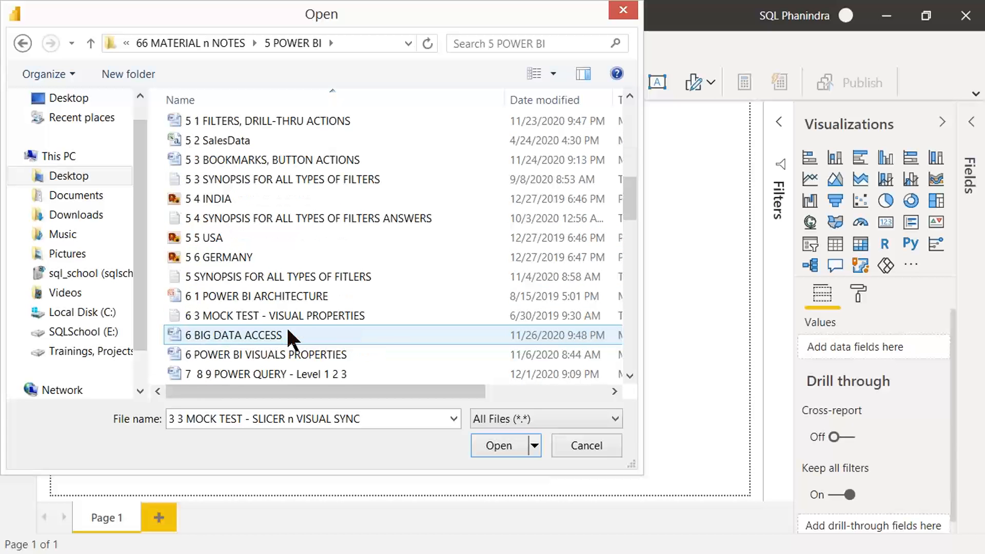
scroll(282, 310, "down", 3)
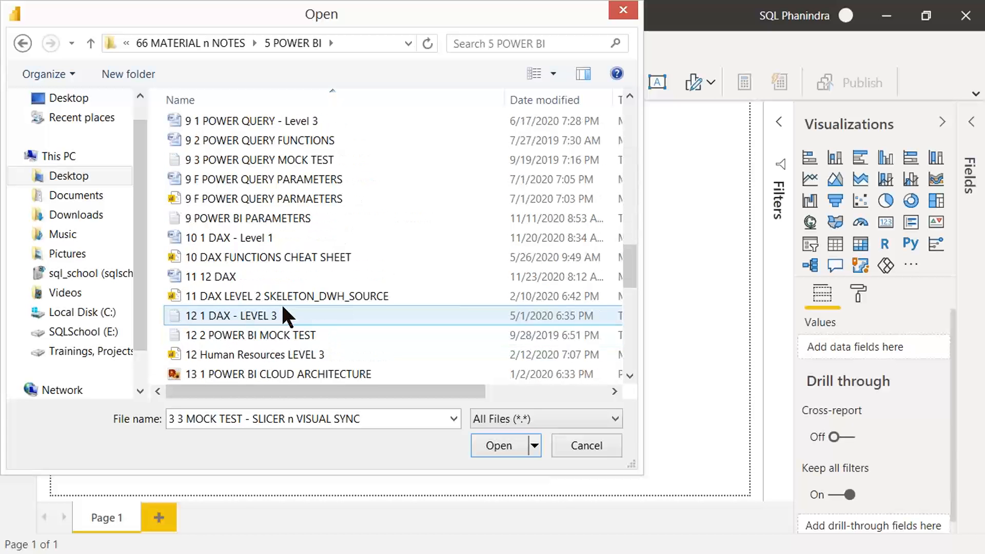
scroll(282, 309, "down", 1)
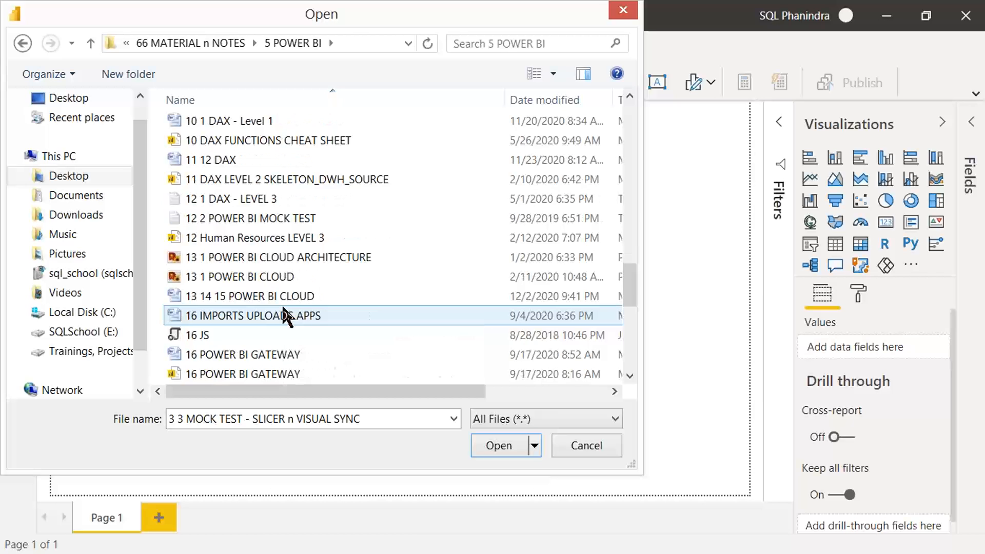
scroll(283, 314, "up", 3)
scroll(283, 314, "up", 1)
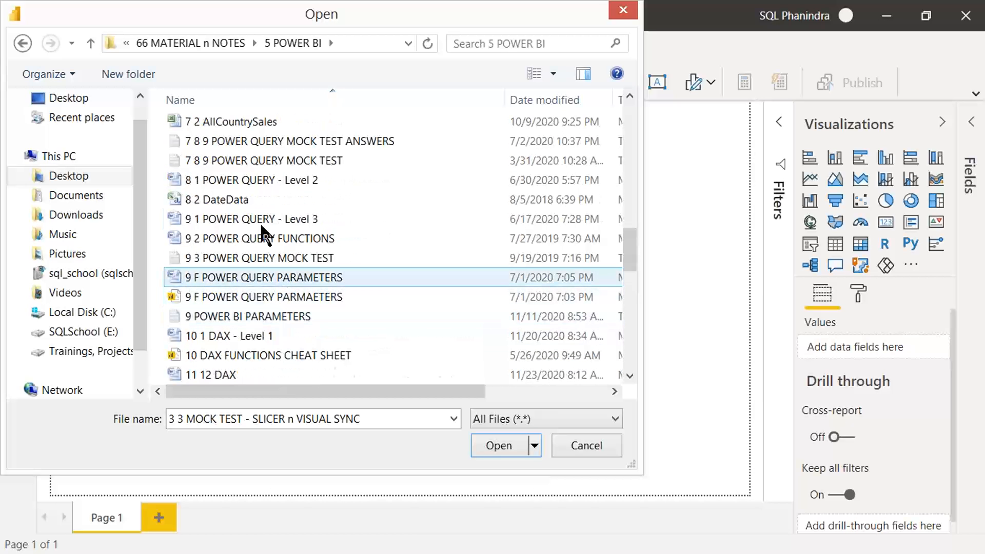
left_click(211, 123)
left_click(499, 446)
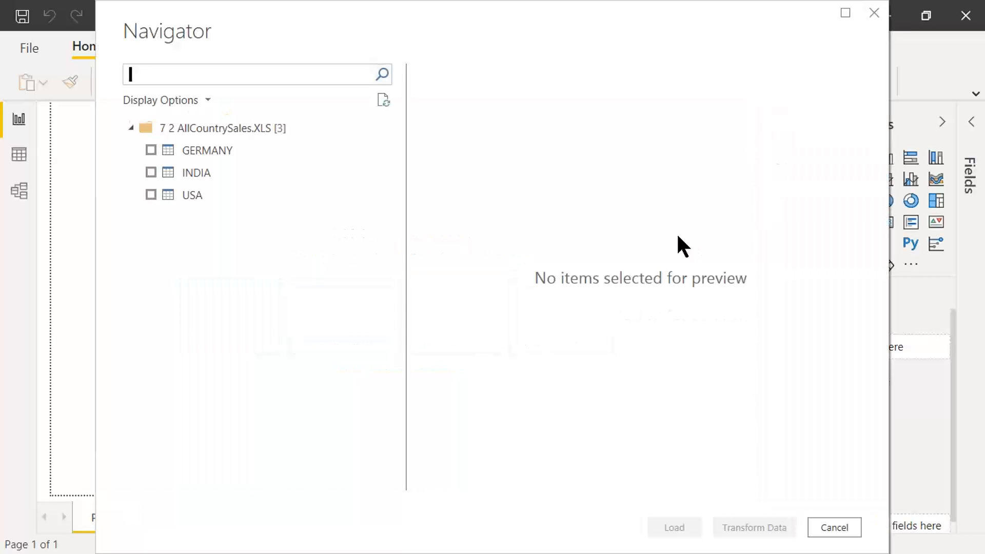
Load the GERMANY, INDIA and USA tables from the AllCountrySales workbook.
left_click(150, 150)
left_click(151, 172)
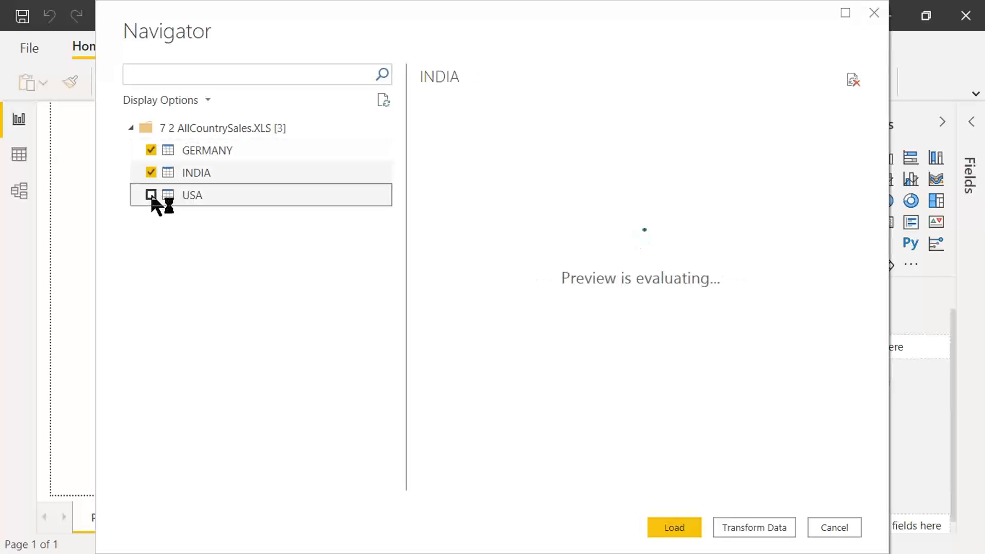
left_click(150, 195)
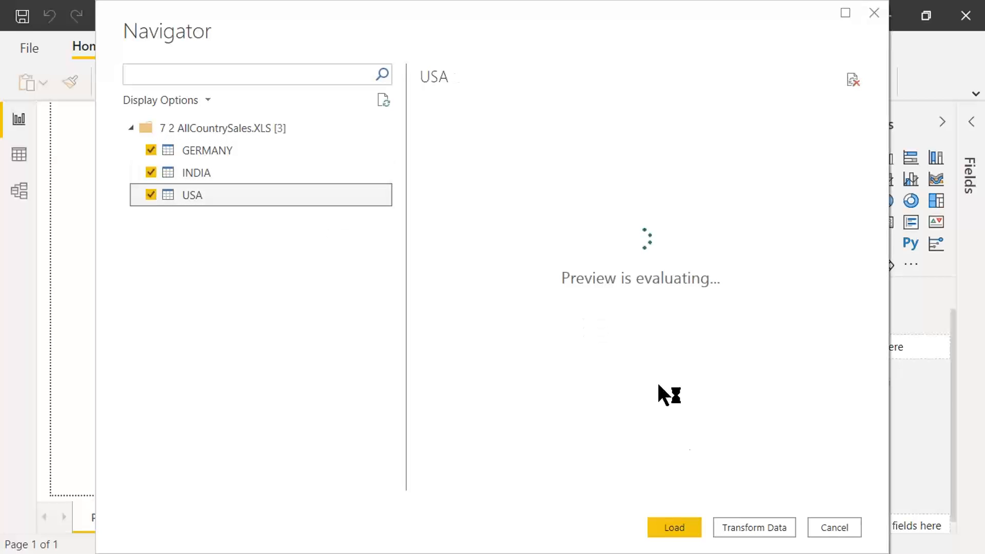
left_click(673, 527)
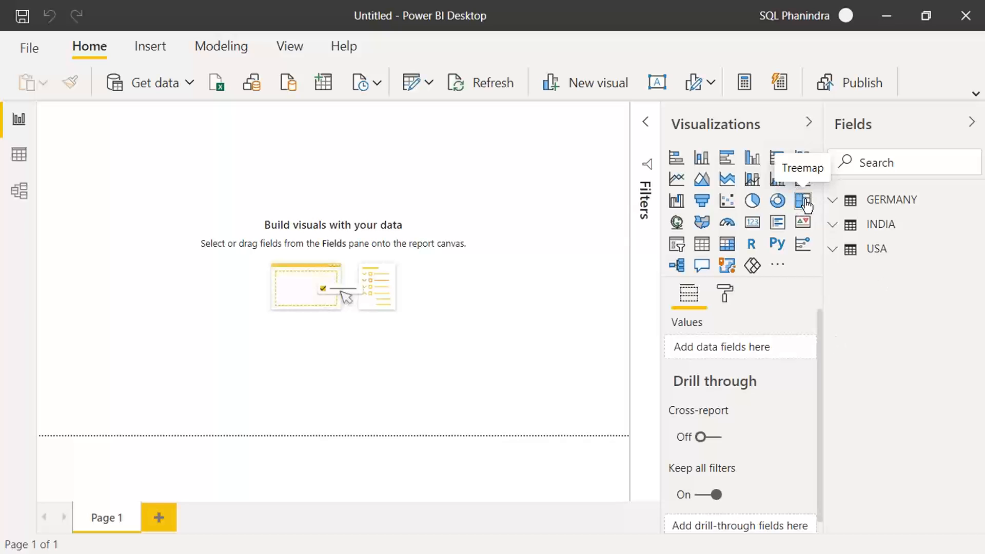
Add an empty table visual to the report page and show it in focus mode.
left_click(804, 202)
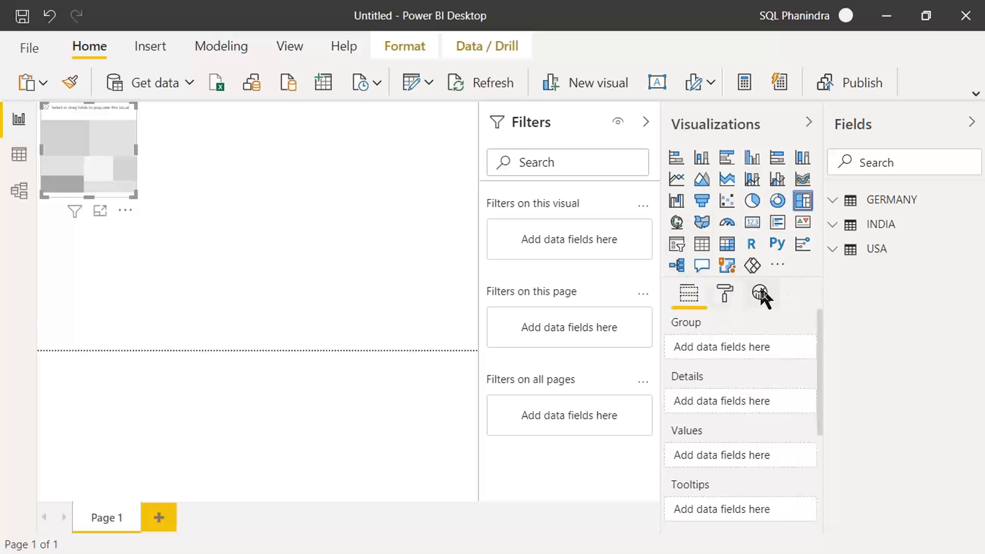
left_click(702, 244)
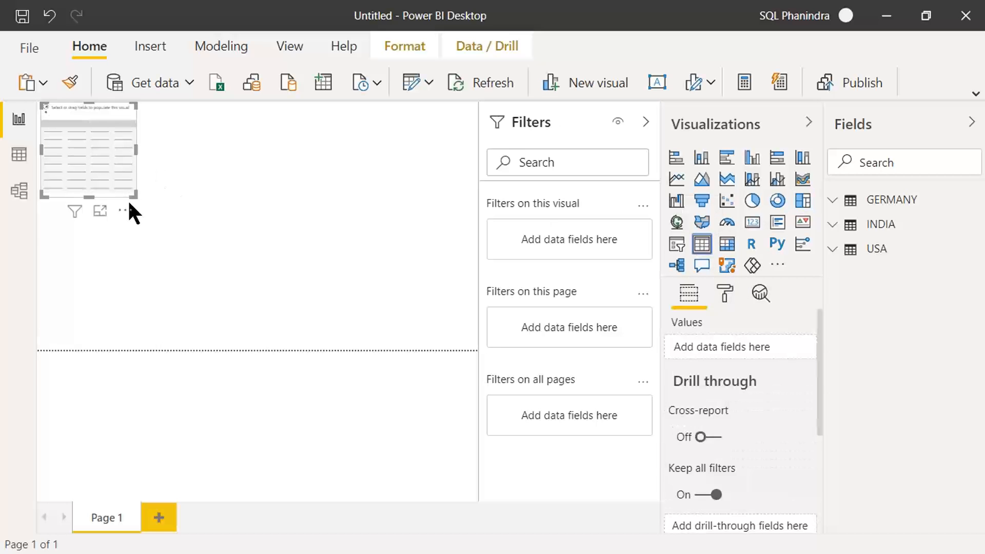
left_click(102, 212)
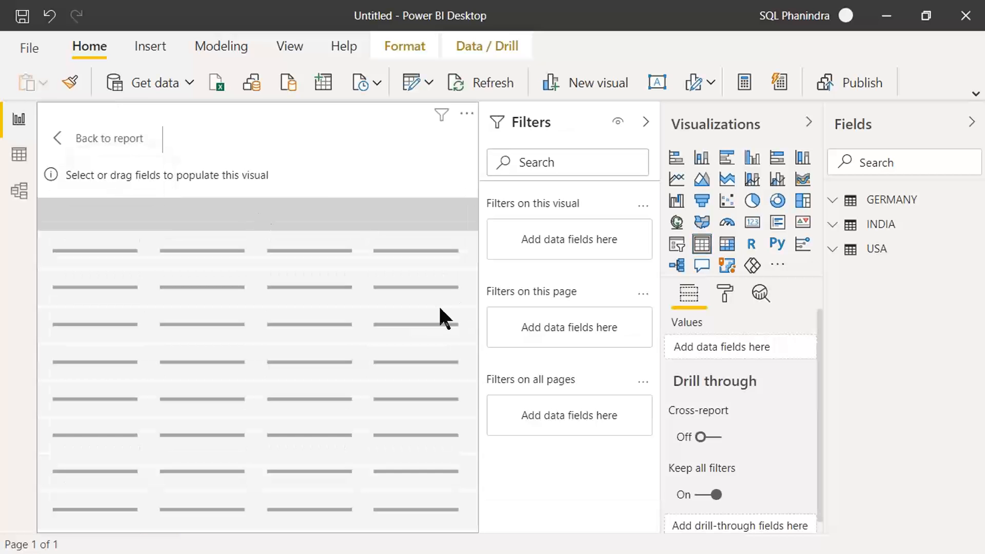
Add the Country, Company and Sale 2015 fields of the GERMANY table to the table visual.
left_click(836, 207)
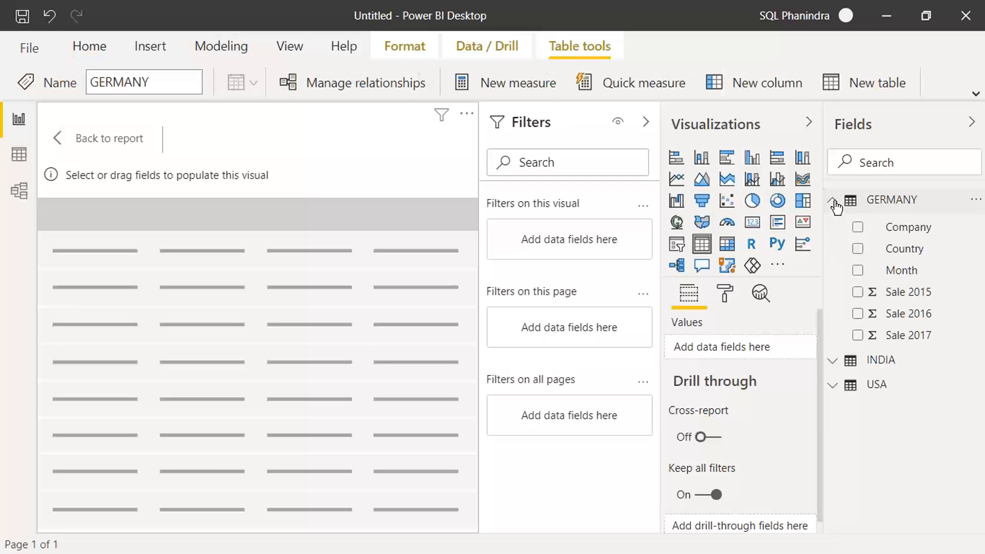
left_click(858, 249)
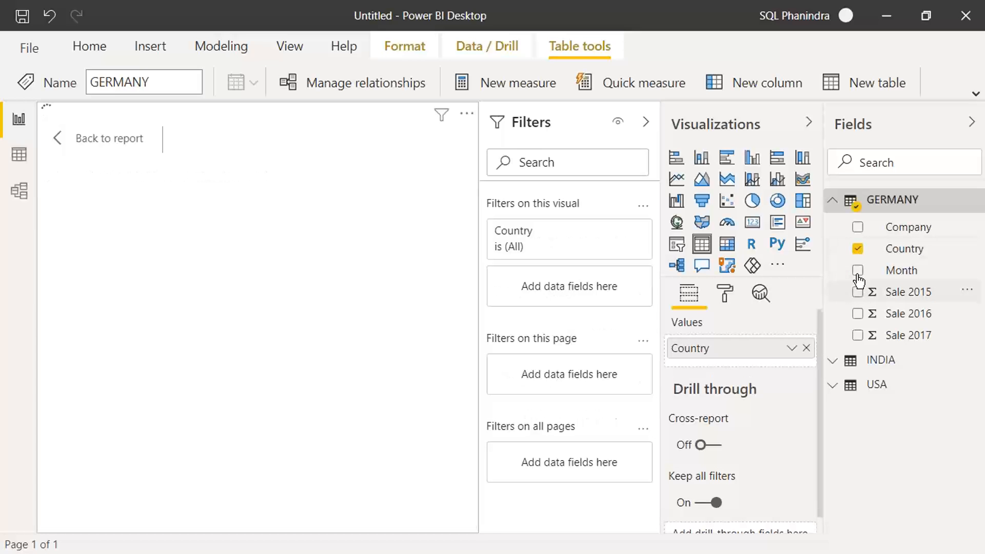
left_click(858, 228)
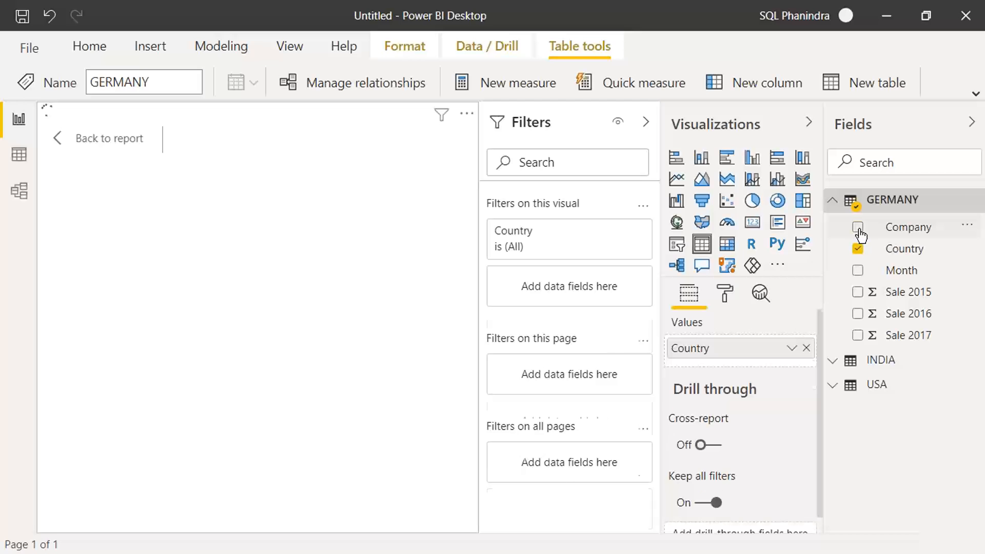
left_click(857, 293)
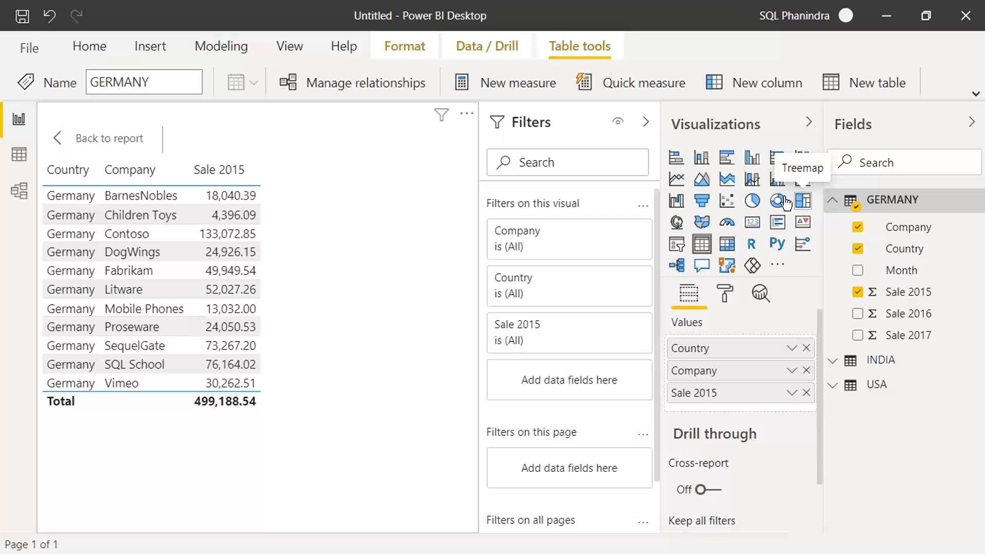
Preview the Germany sales visual as a treemap and switch it back to a table.
left_click(804, 201)
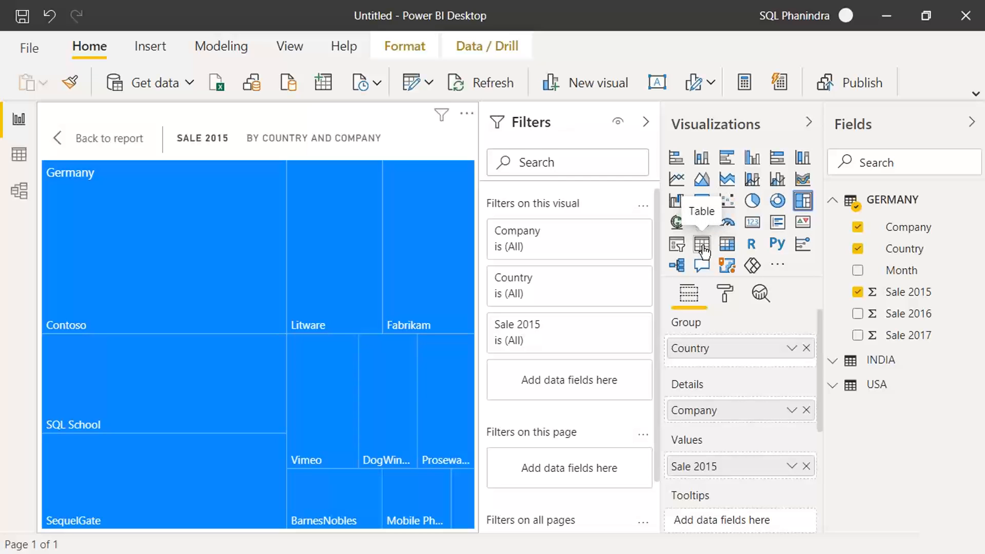
left_click(702, 246)
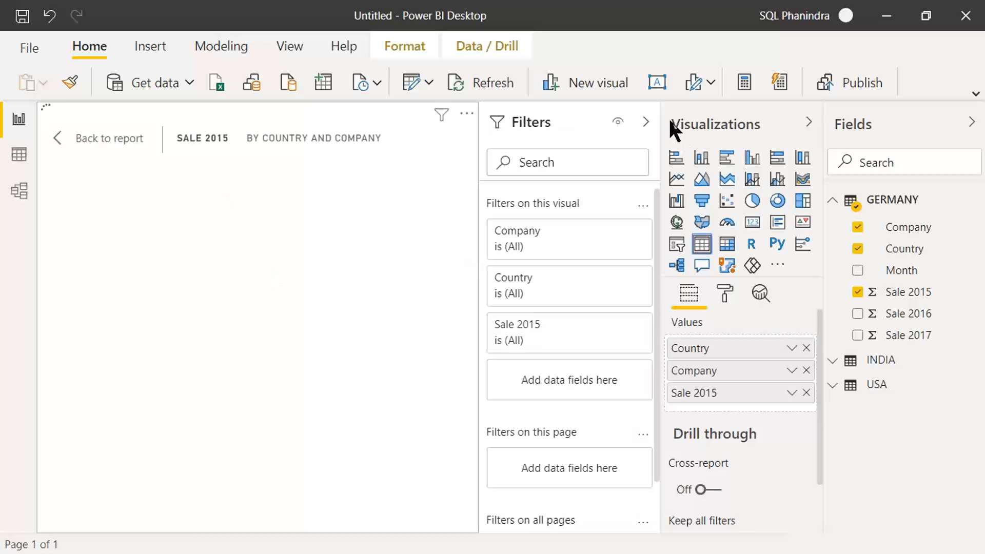
Collapse the filters area and add the INDIA table's Country field to the Germany sales visual.
left_click(647, 124)
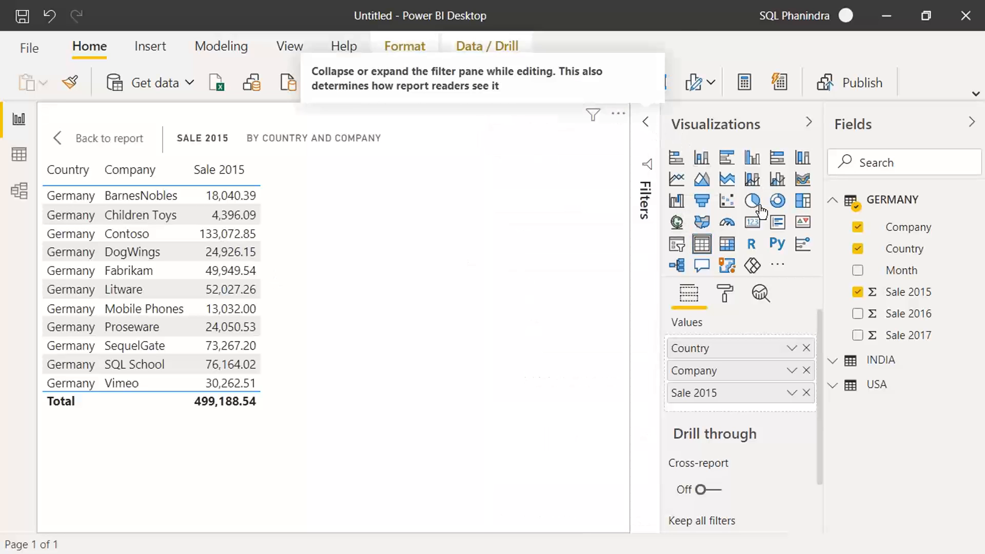
left_click(841, 365)
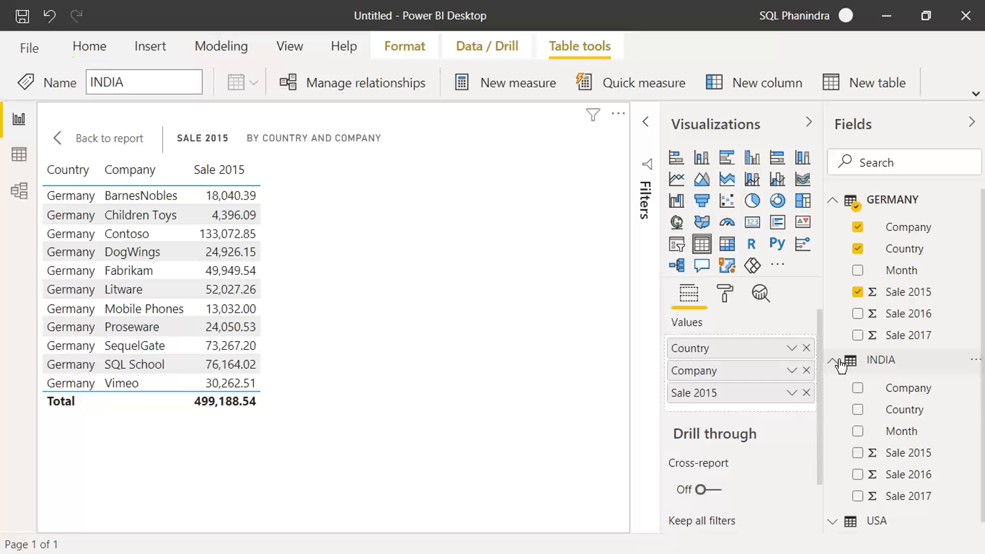
left_click(857, 410)
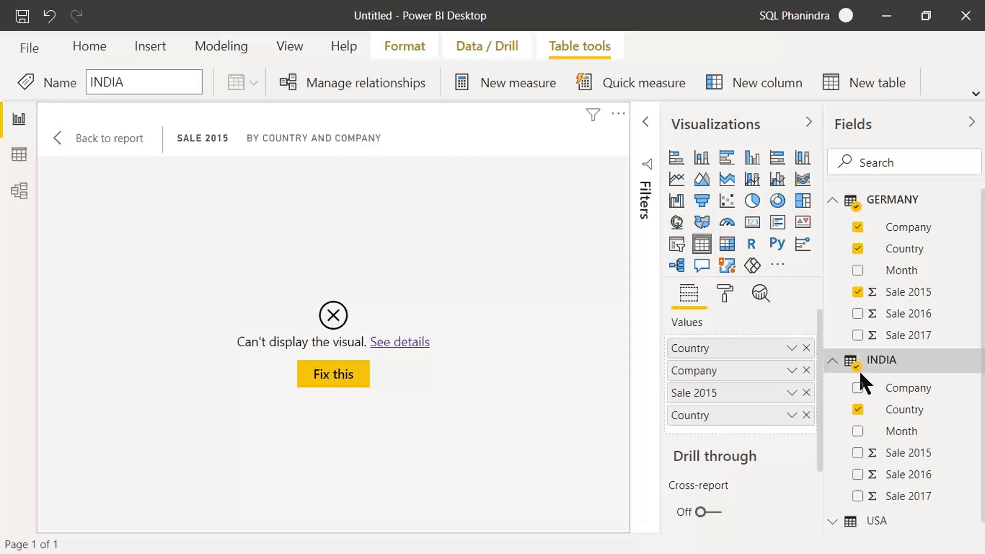
Open the INDIA table's query for editing in Power Query Editor.
right_click(888, 363)
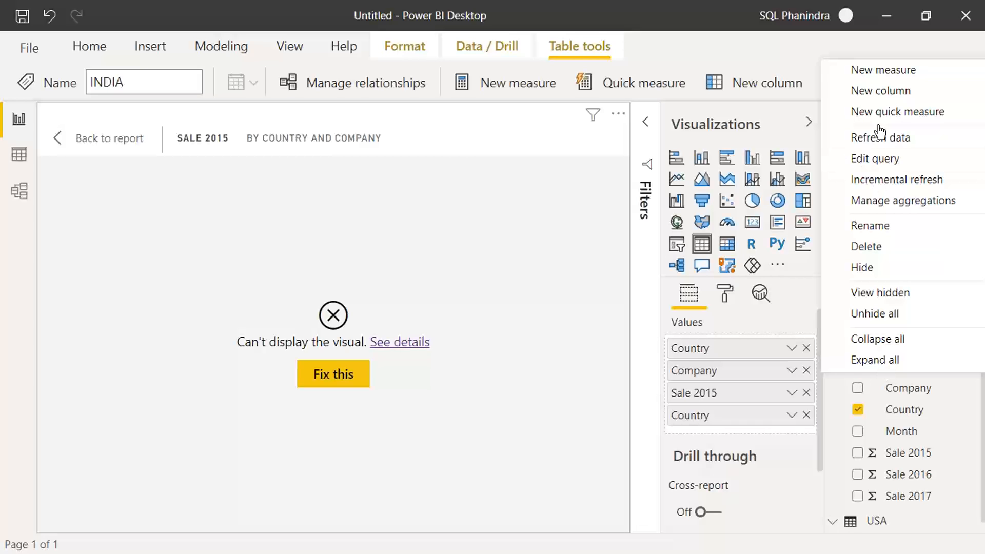
left_click(878, 163)
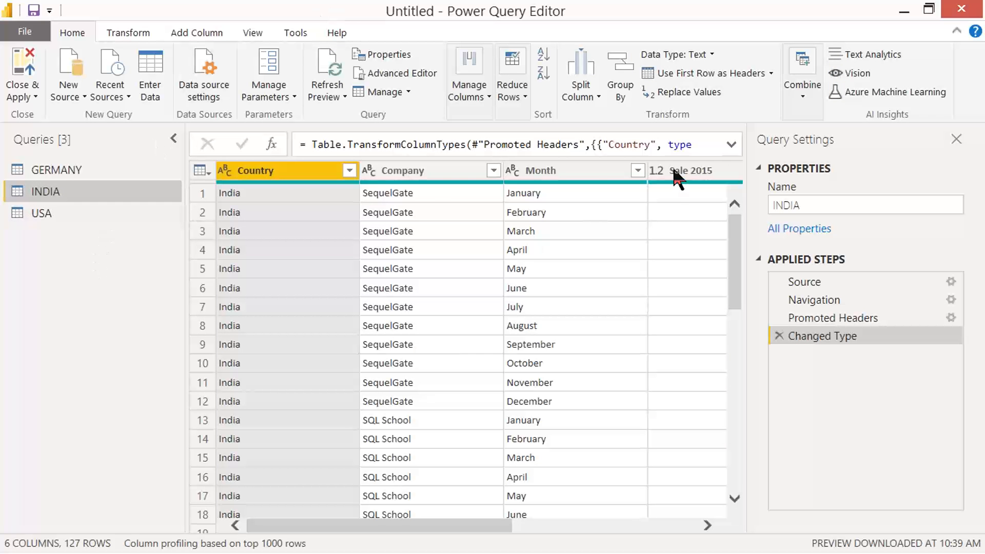
Append the INDIA, GERMANY and USA tables as a new query.
left_click(803, 97)
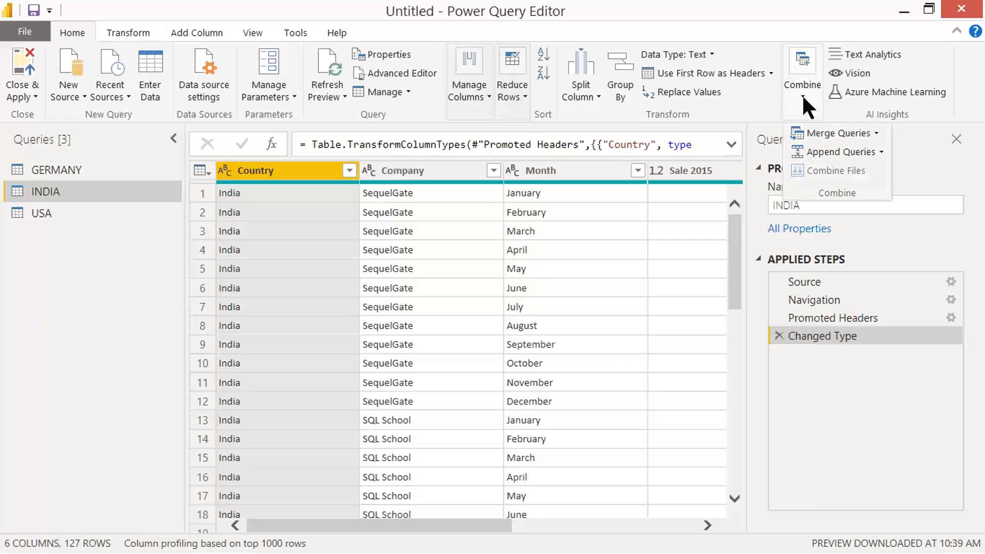
left_click(879, 153)
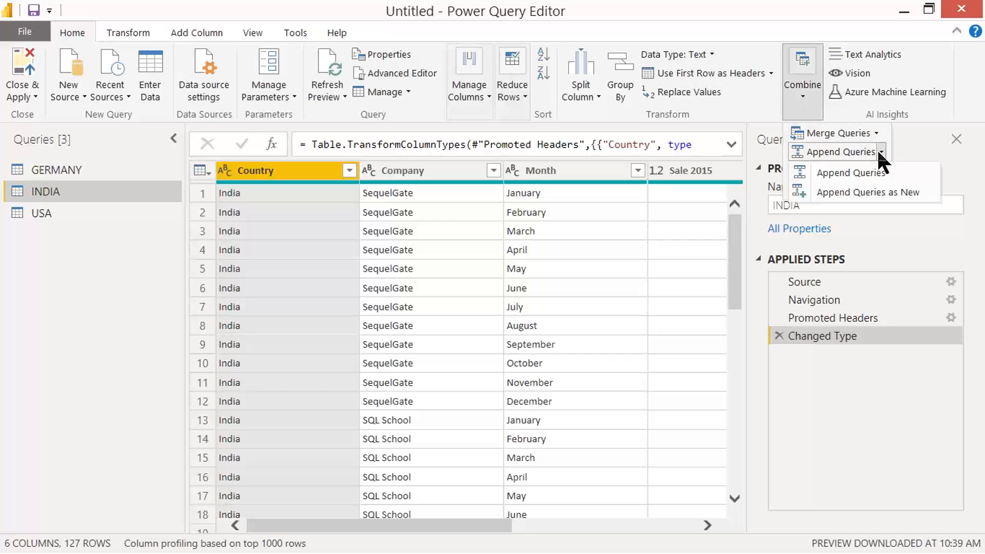
left_click(879, 193)
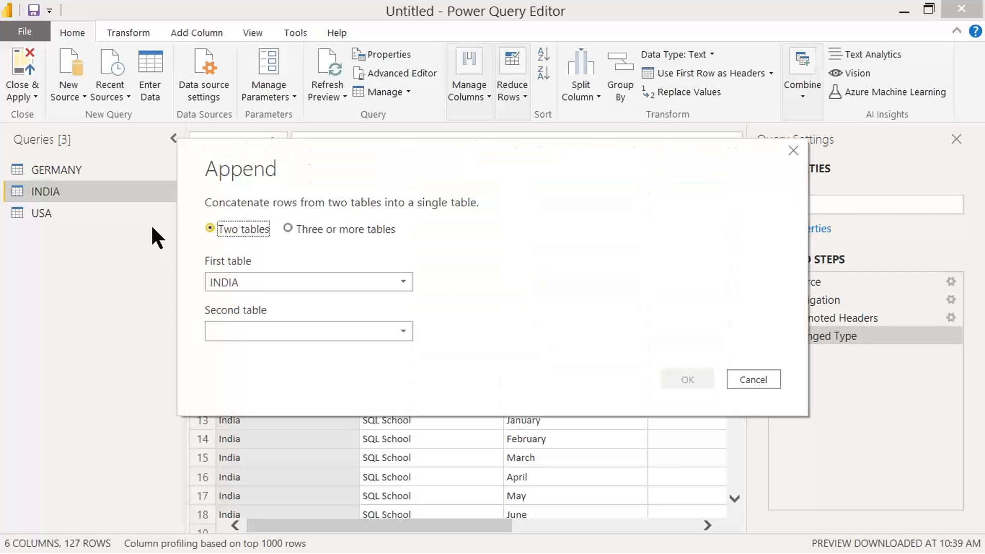
left_click(313, 228)
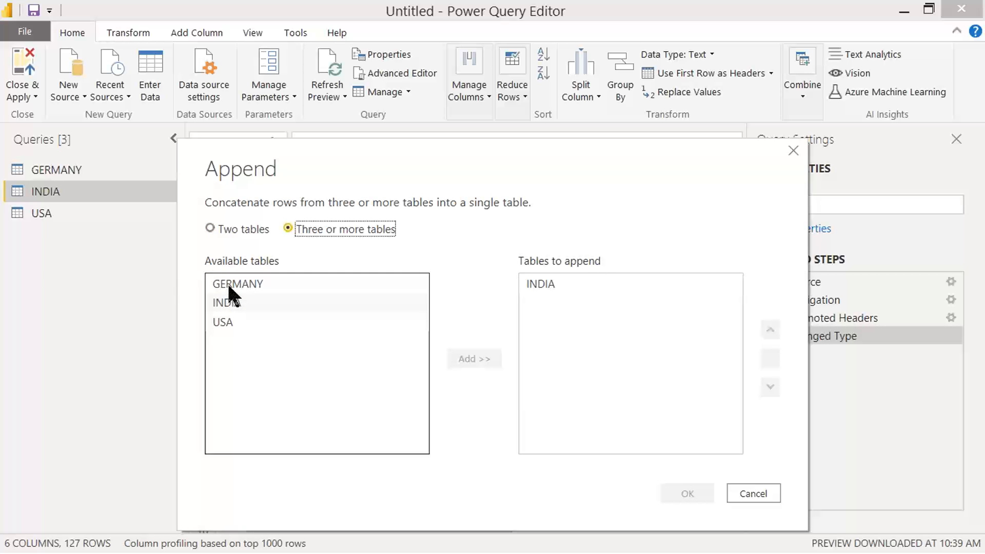
left_click(227, 283)
left_click(231, 322, "ctrl")
left_click(472, 359)
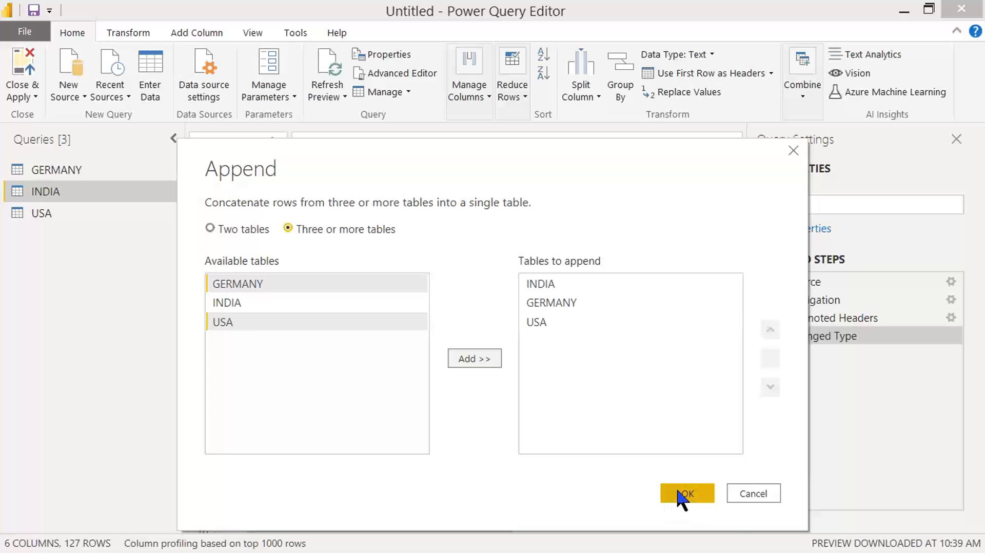
left_click(681, 493)
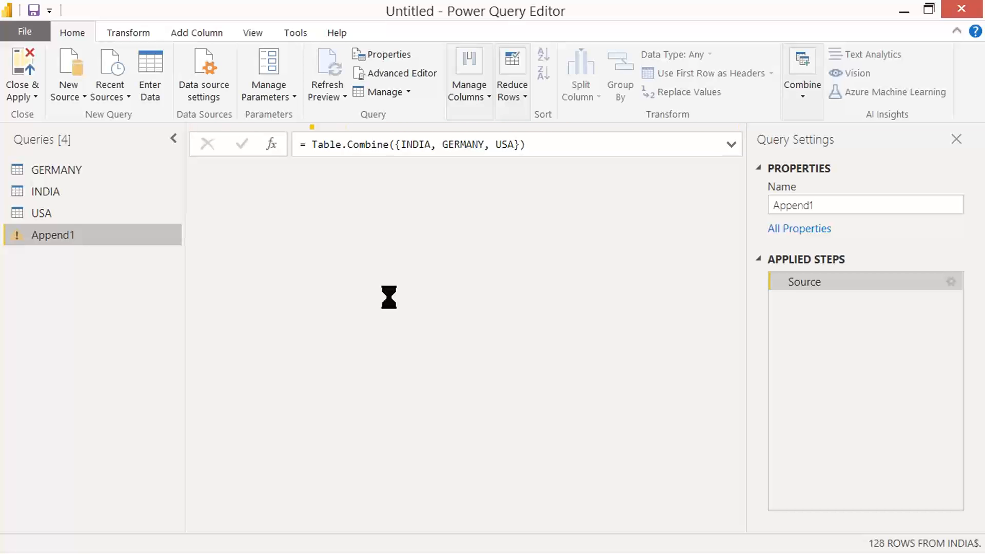
Rename the new appended query as AllCountrySales.
double_click(59, 235)
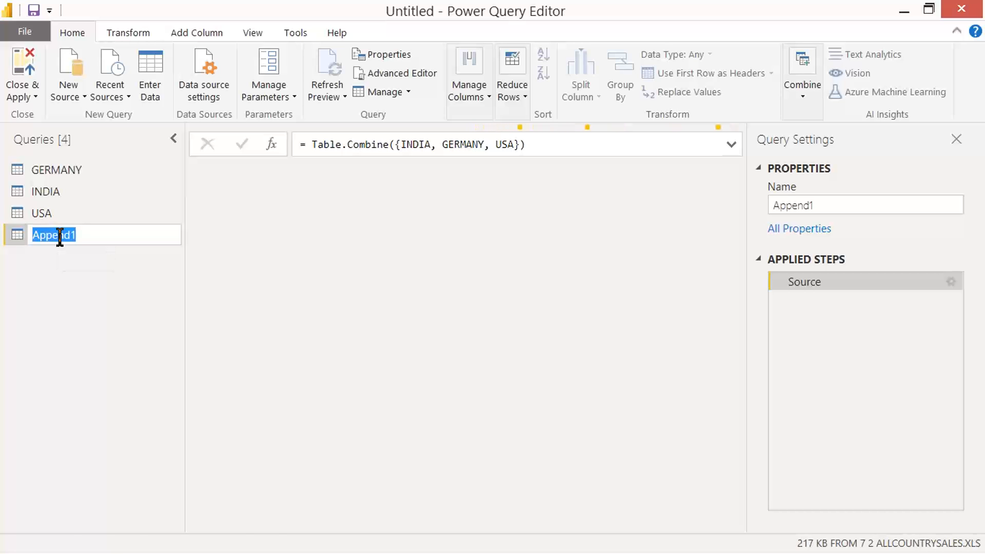
type("AllC")
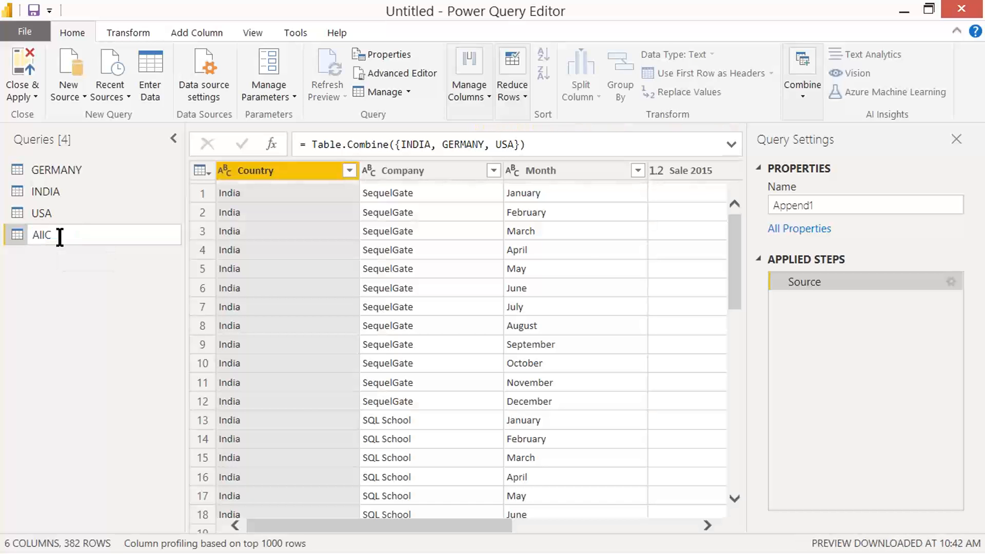
type("ountrySales")
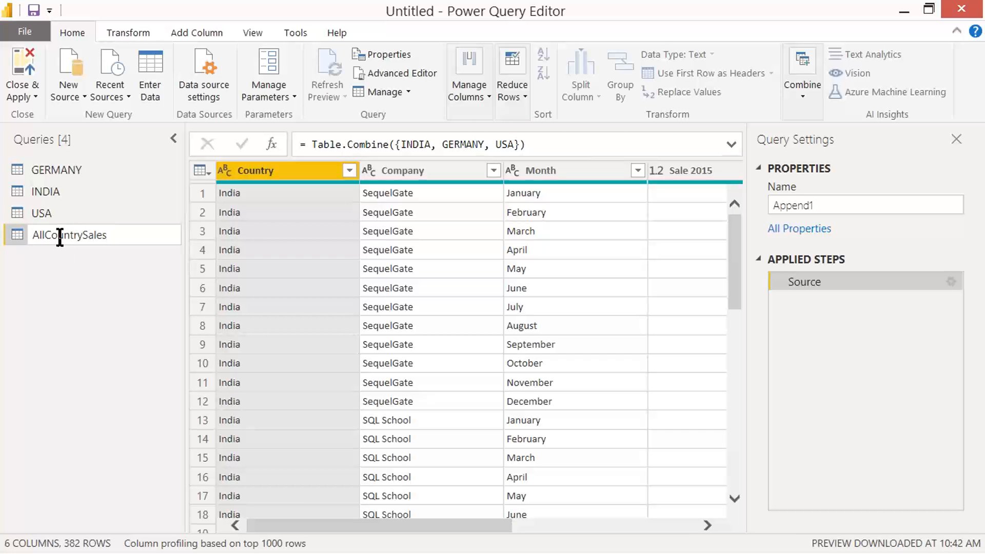
key("Return")
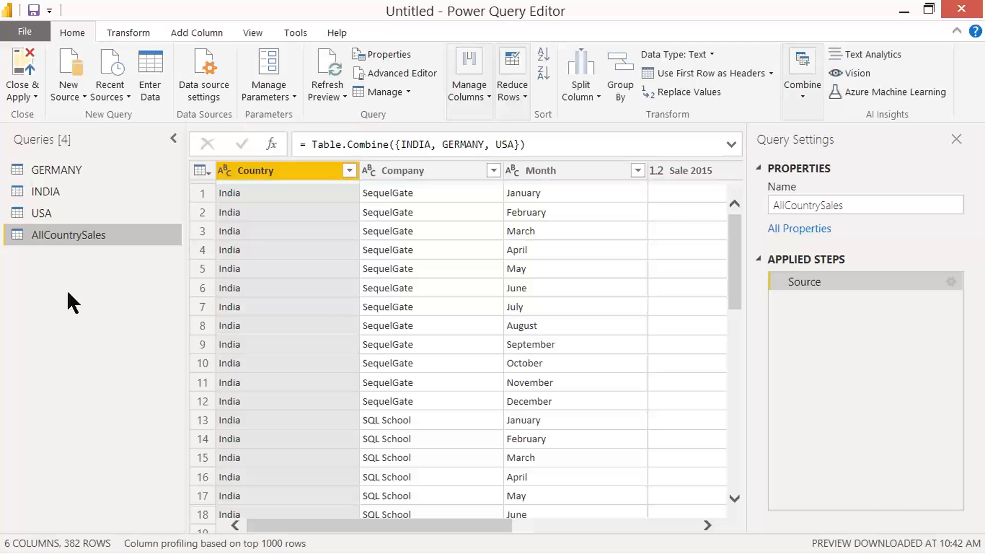
Look through the combined rows of AllCountrySales and close the query editor, applying the query changes to the report.
scroll(281, 296, "down", 20)
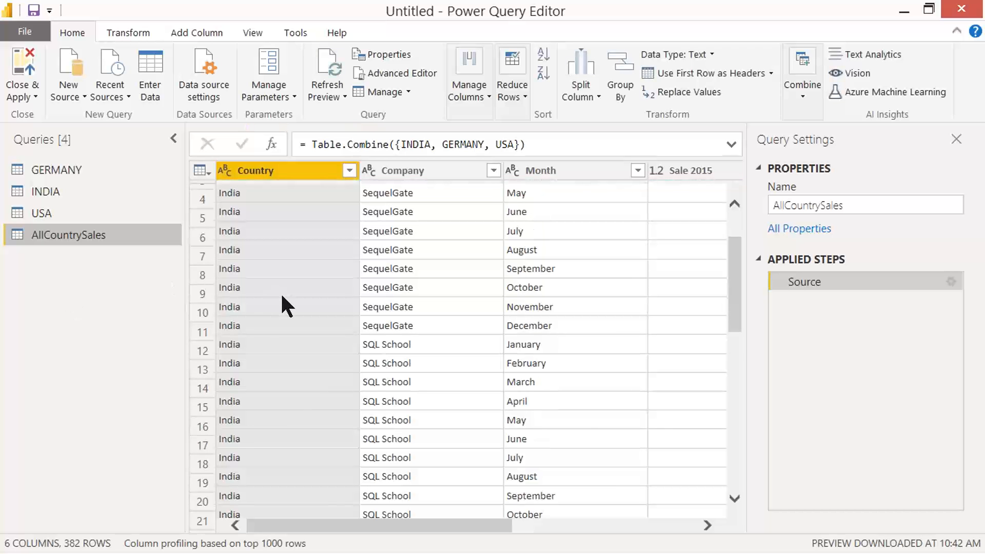
scroll(283, 302, "down", 20)
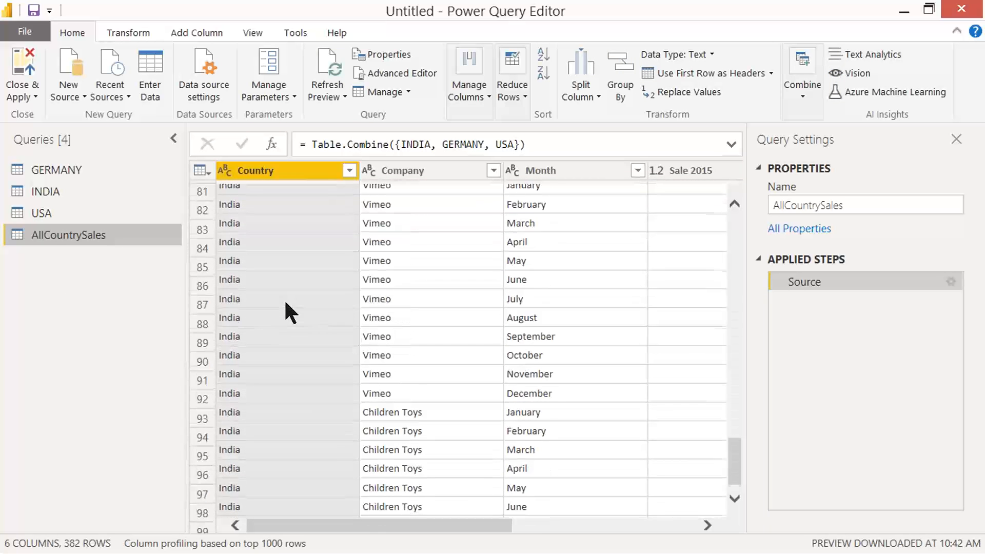
scroll(287, 323, "down", 20)
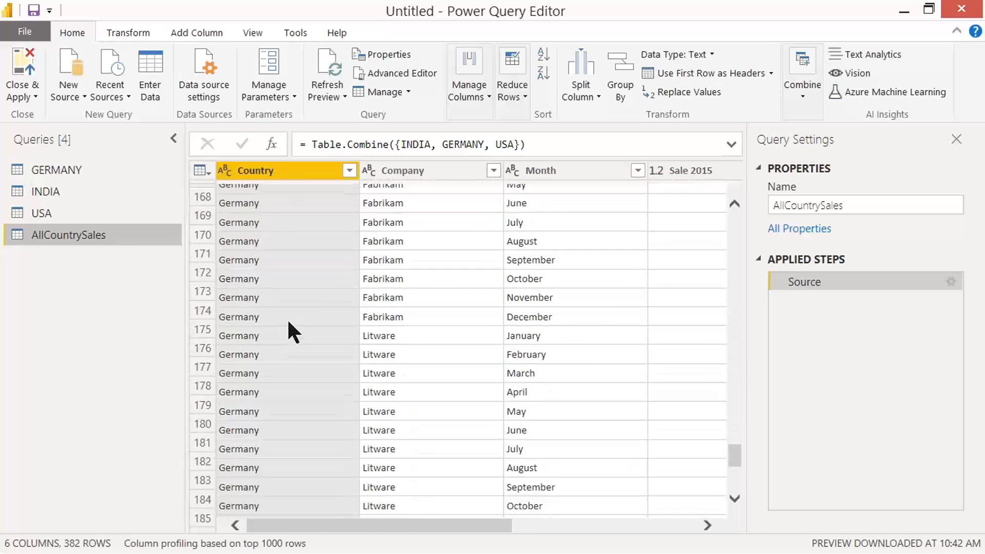
scroll(288, 346, "down", 9)
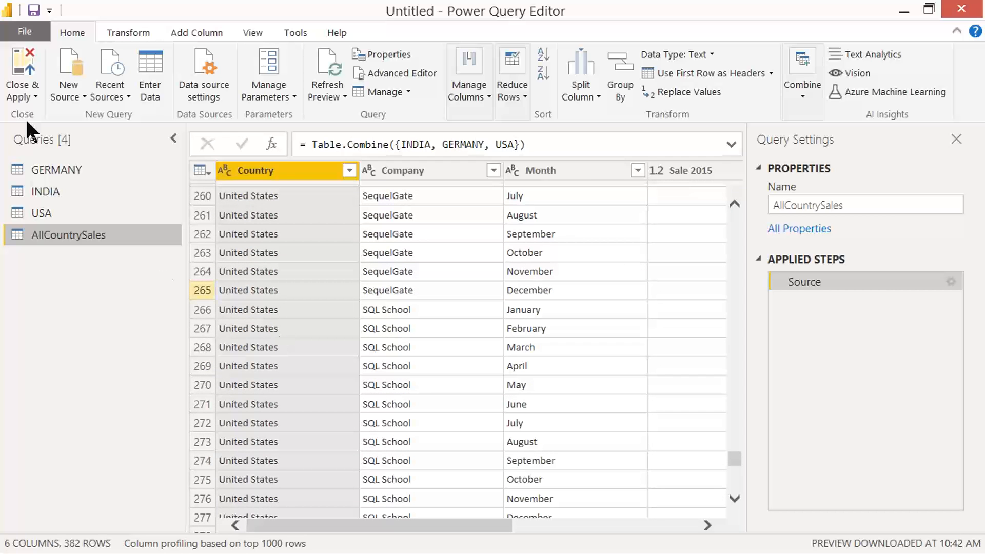
left_click(23, 95)
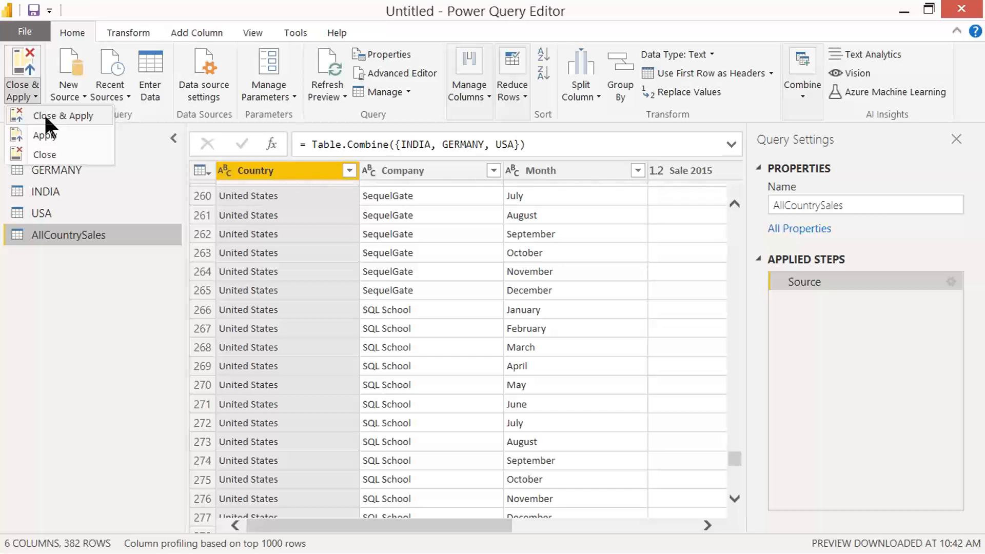
left_click(45, 117)
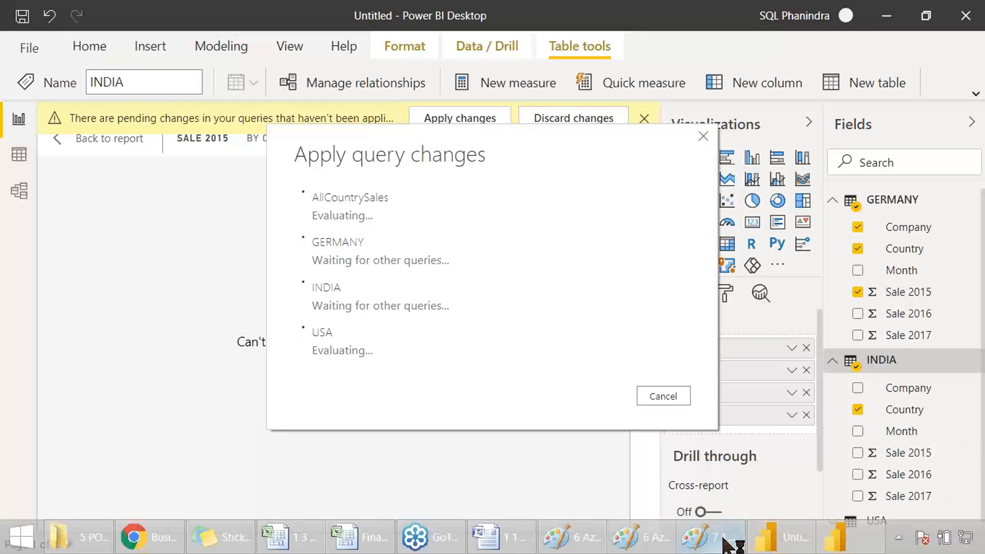
Switch to the 7 1 POWER QUERY ARCHITECTURE diagram in Paint, examine its Close & Apply path in full screen, and return to Power BI Desktop.
left_click(710, 537)
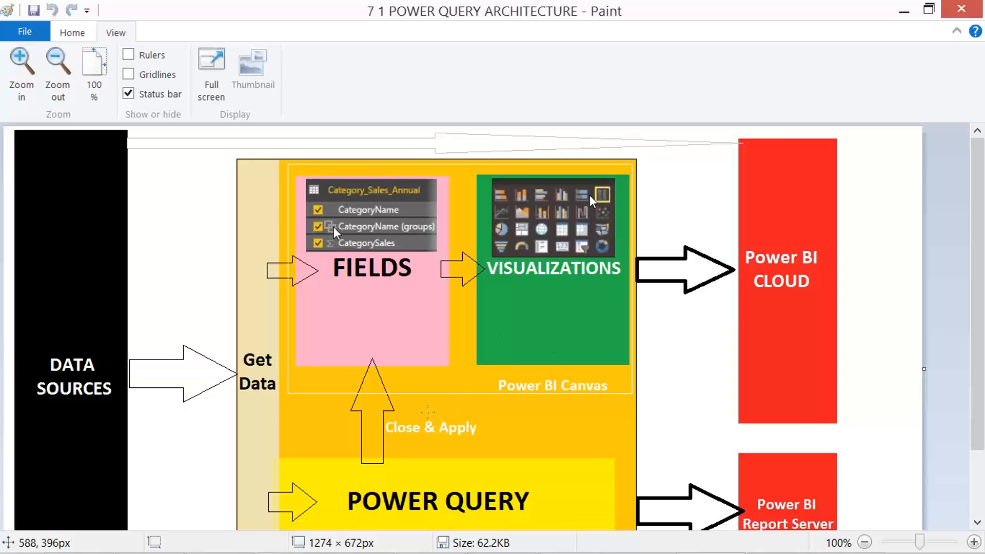
left_click_drag(428, 410, 474, 378)
left_click(216, 80)
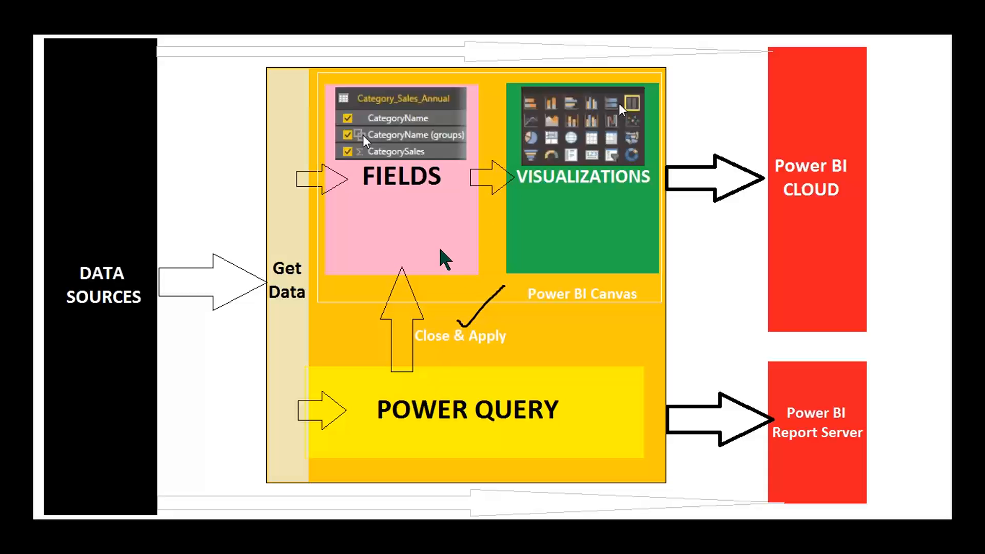
key("alt+Tab")
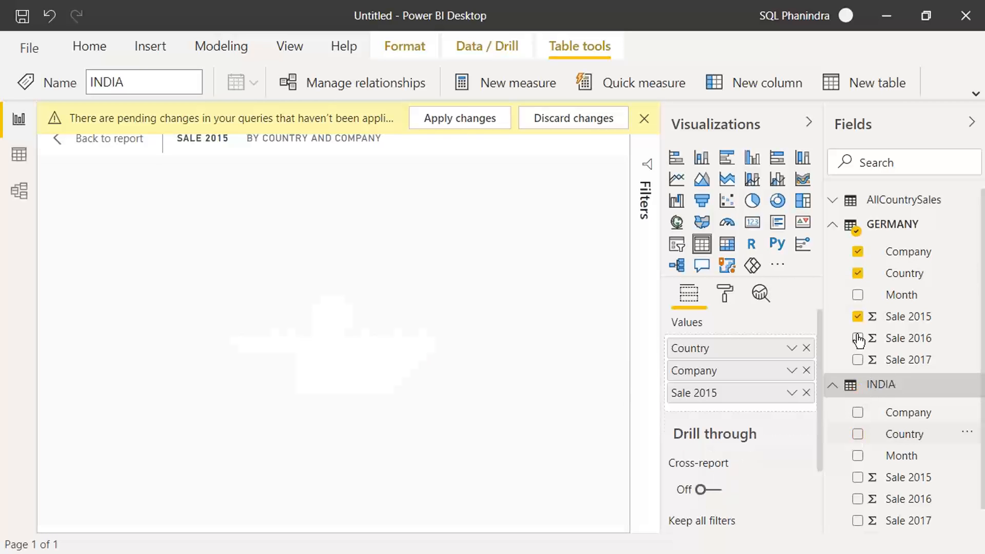
Remove the GERMANY table's Country, Company and Sale 2015 fields from the table visual and collapse that table's field list.
left_click(858, 272)
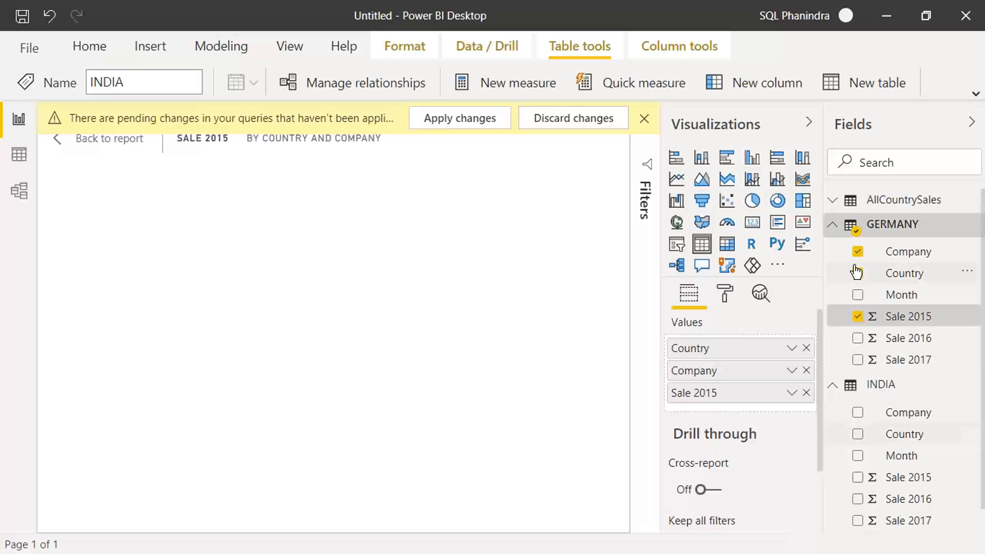
left_click(857, 252)
left_click(862, 314)
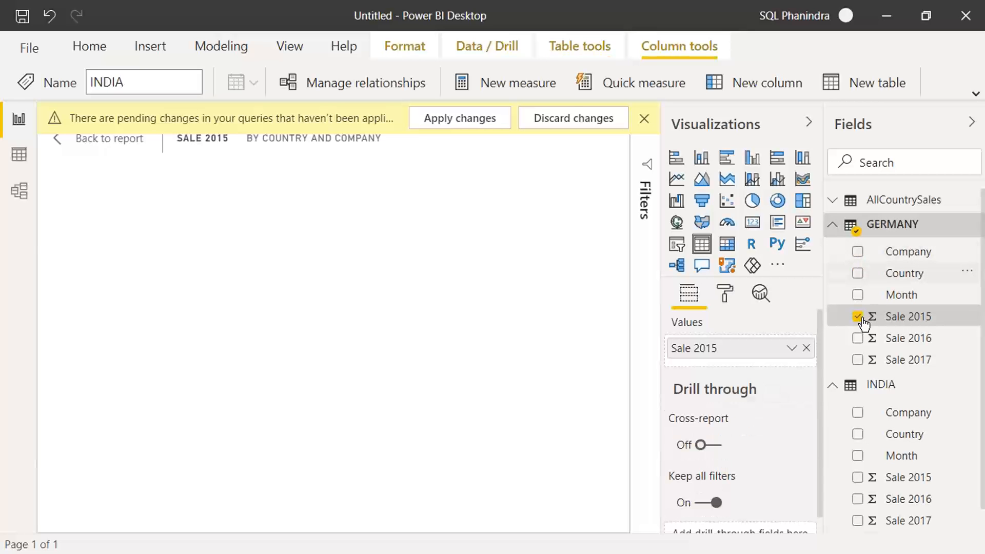
left_click(834, 227)
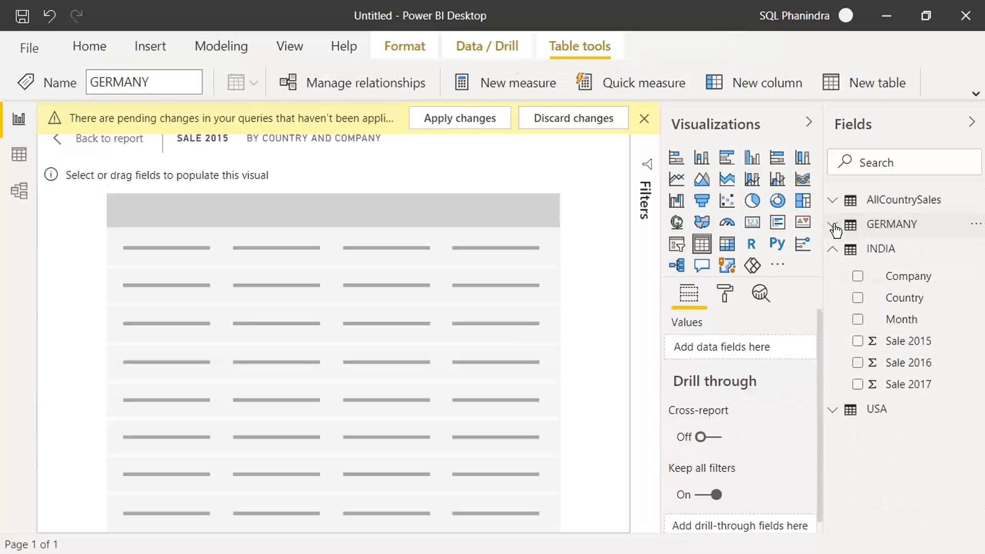
Add the Country, Company, Sale 2015 and Sale 2016 fields of AllCountrySales to the table visual.
left_click(833, 201)
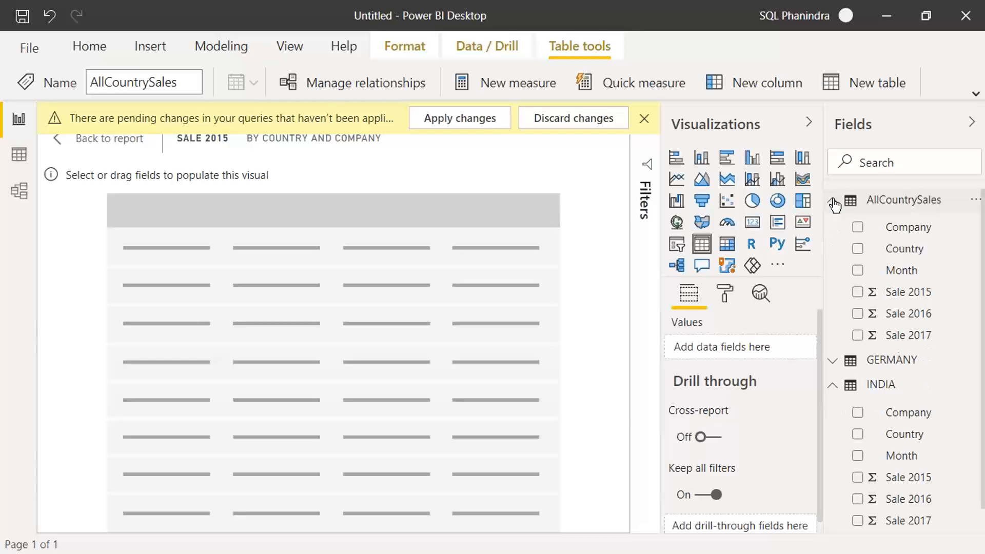
left_click(863, 249)
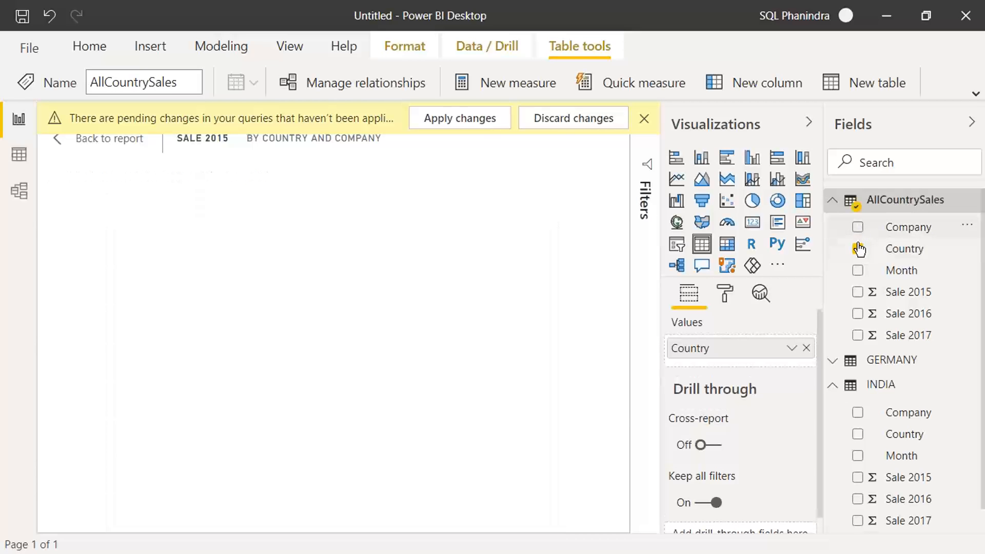
left_click(858, 228)
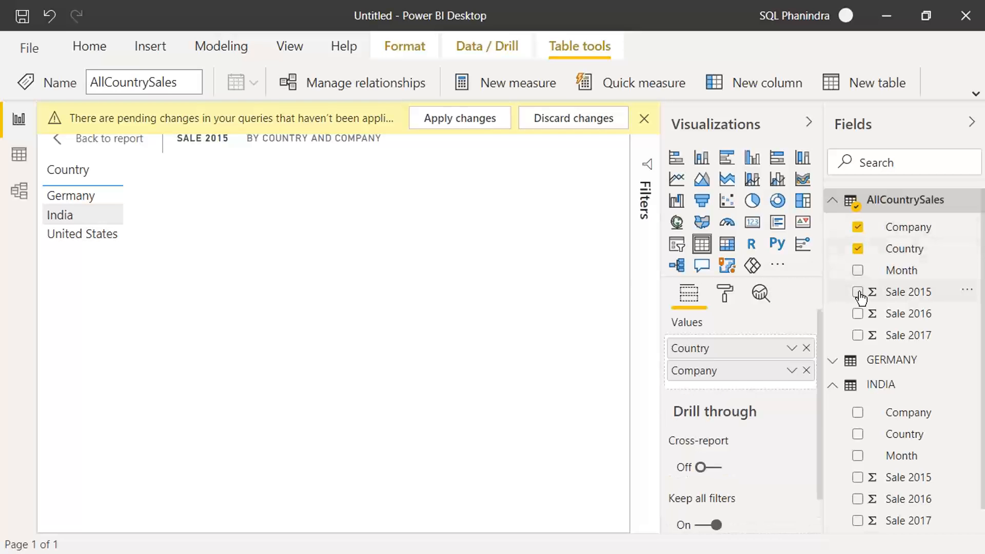
left_click(857, 292)
left_click(857, 313)
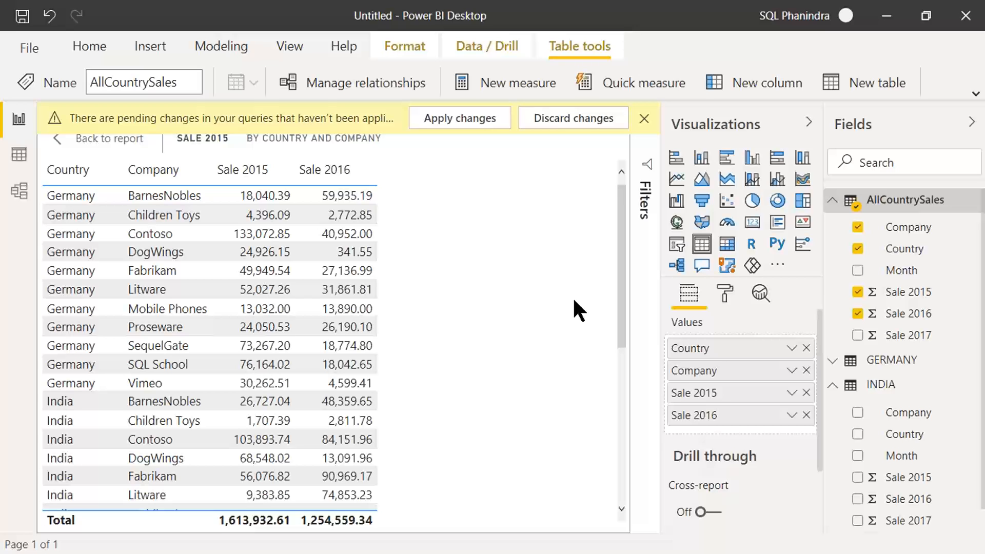
Open the AllCountrySales query for editing and examine the data type, text format and extract options for its Country column.
right_click(901, 206)
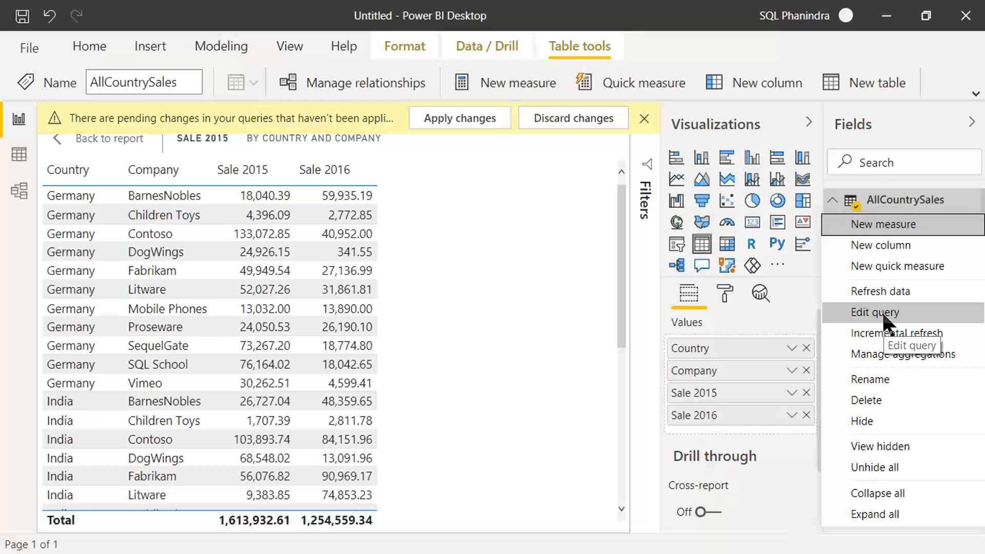
left_click(529, 289)
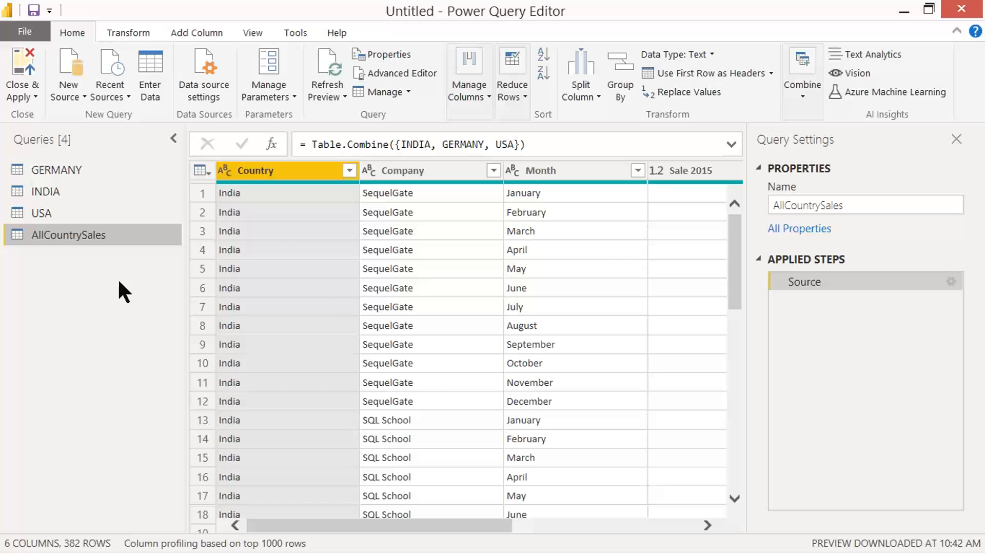
left_click(226, 170)
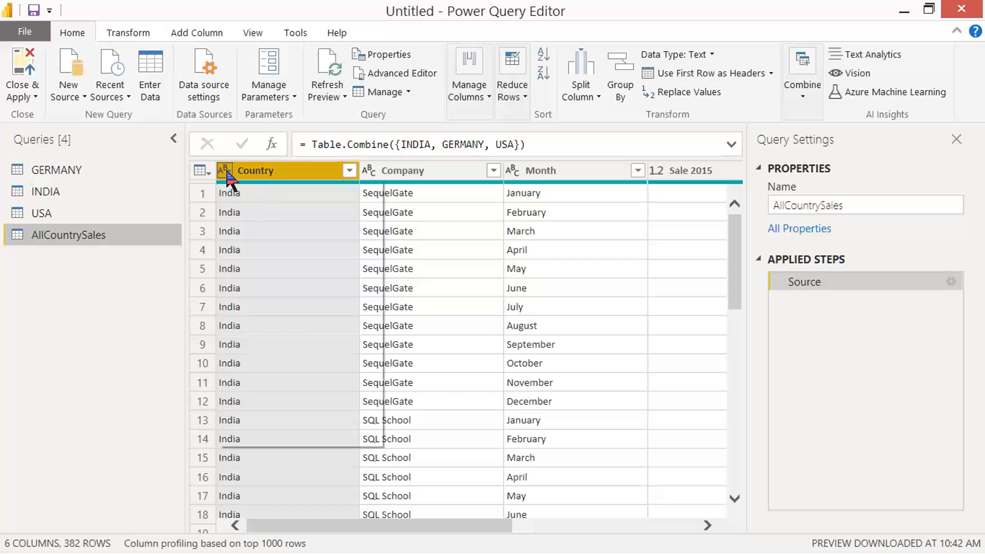
left_click(128, 33)
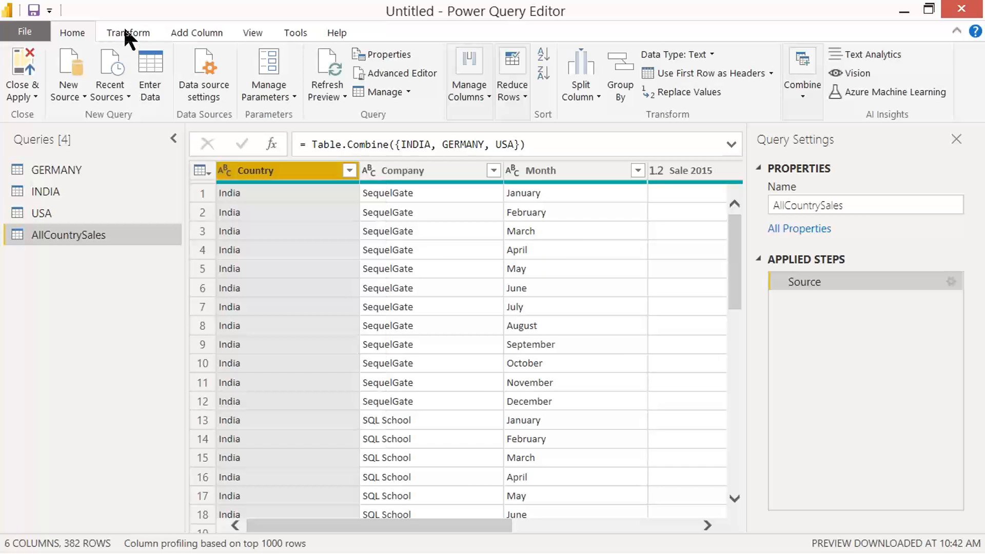
left_click(128, 33)
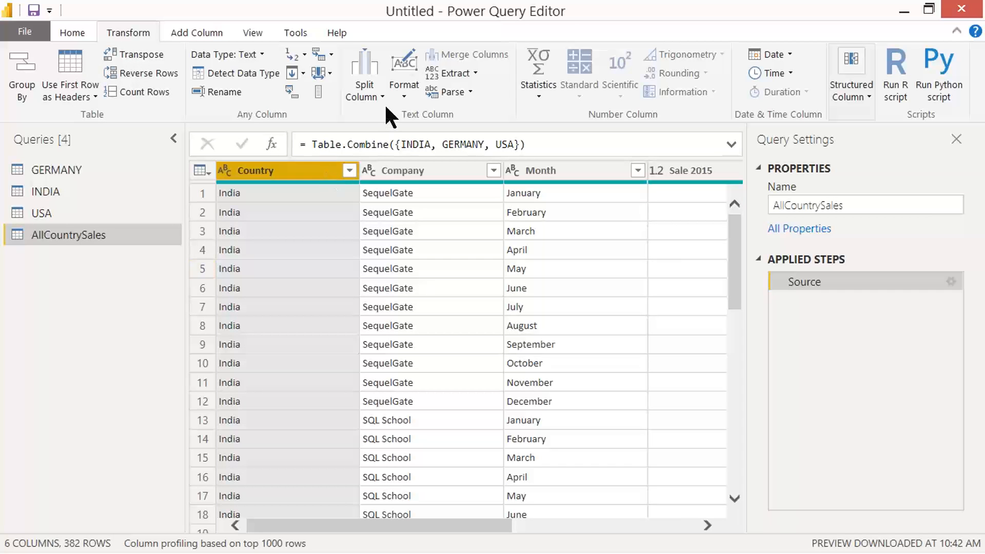
left_click(403, 94)
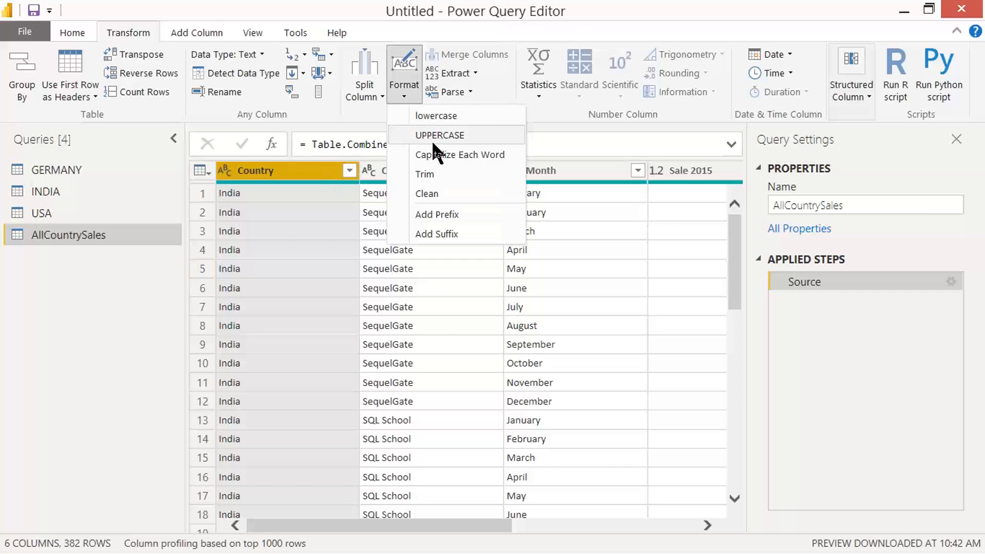
left_click(475, 70)
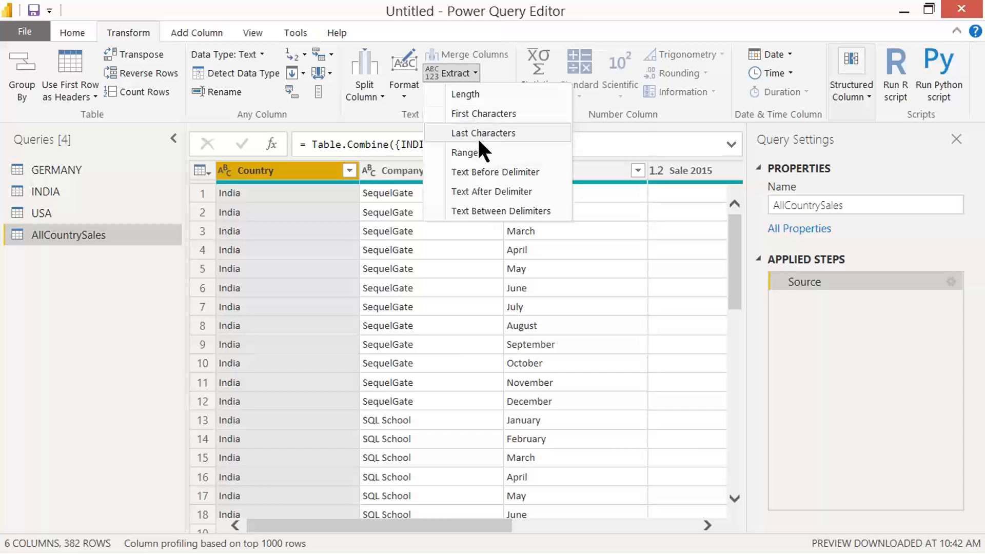
left_click(961, 442)
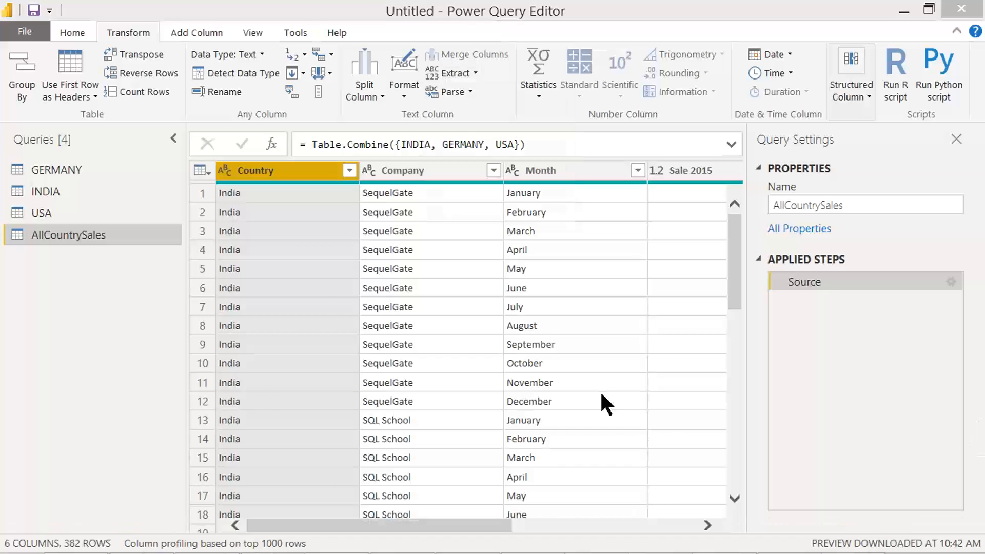
Switch to the 1 1 POWER BI INTRO, LAB document in Word and highlight the cloud and server publishing roles under Item #4.
mouse_move(560, 553)
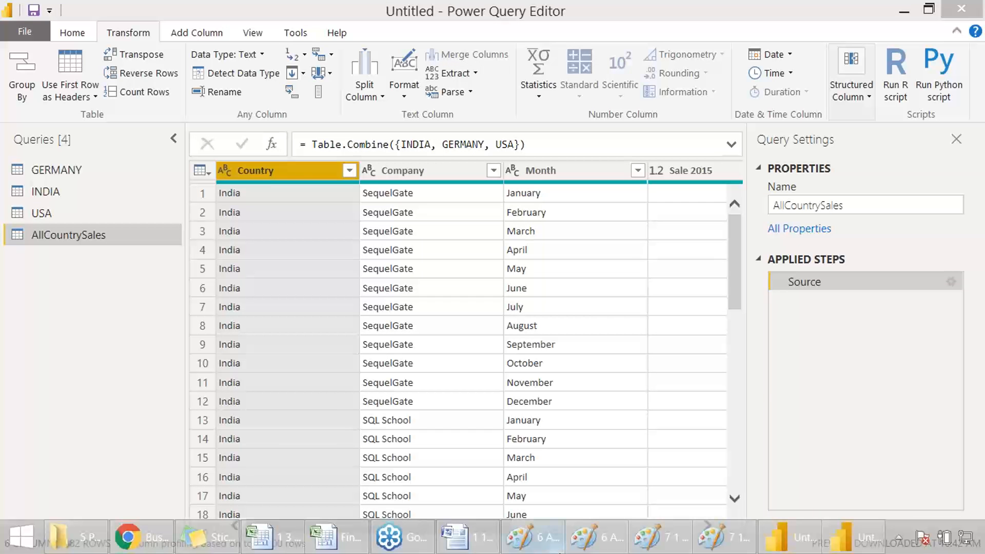
left_click(436, 384)
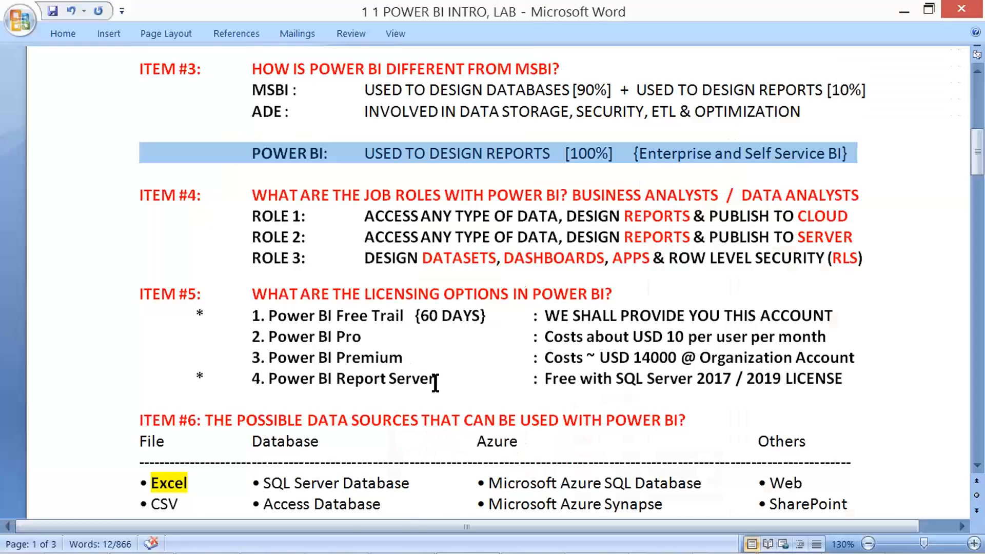
left_click_drag(567, 216, 784, 218)
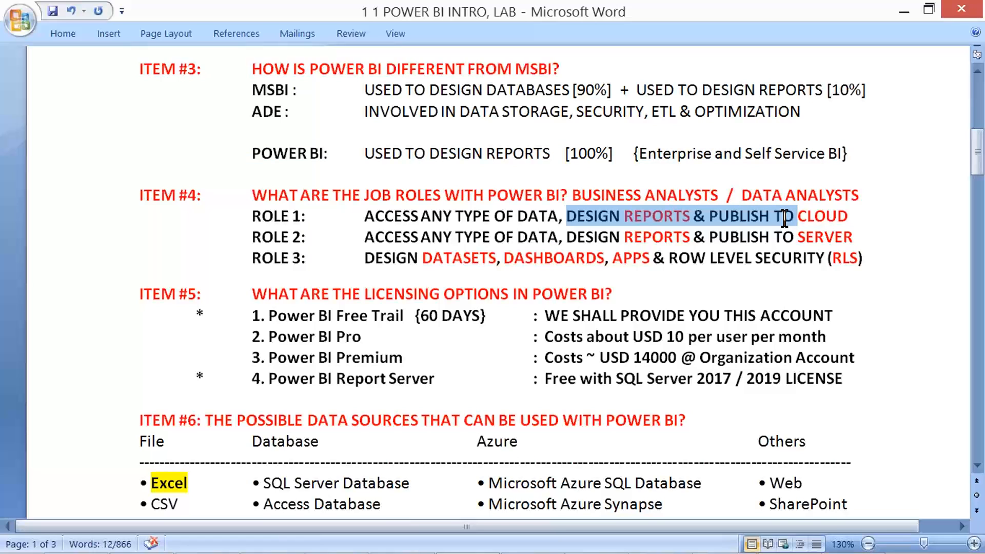
double_click(808, 215)
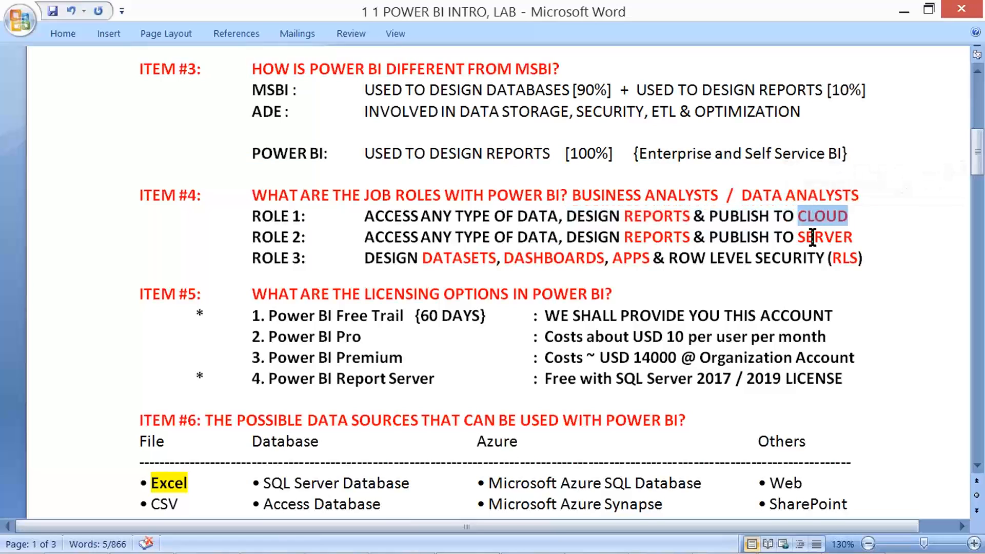
left_click_drag(812, 238, 851, 238)
left_click(854, 238)
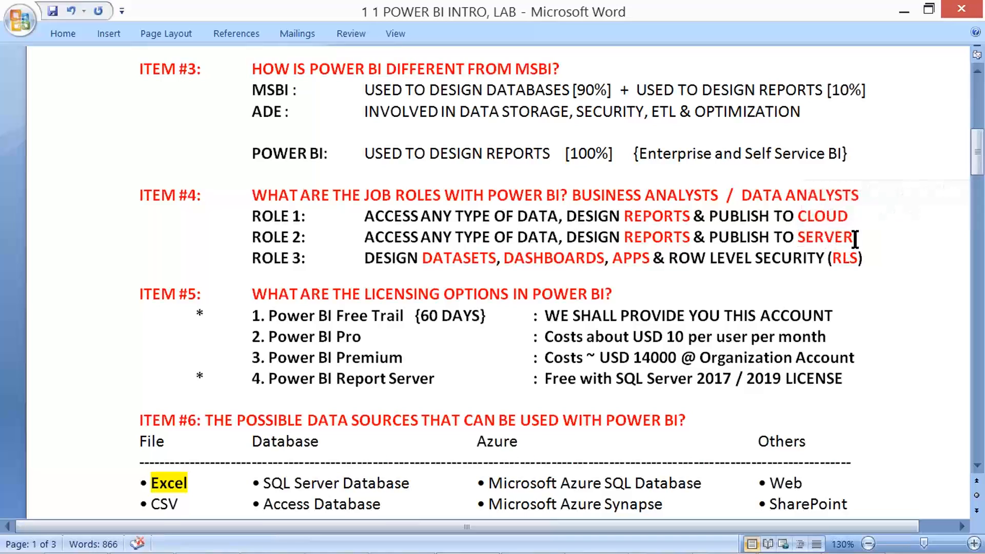